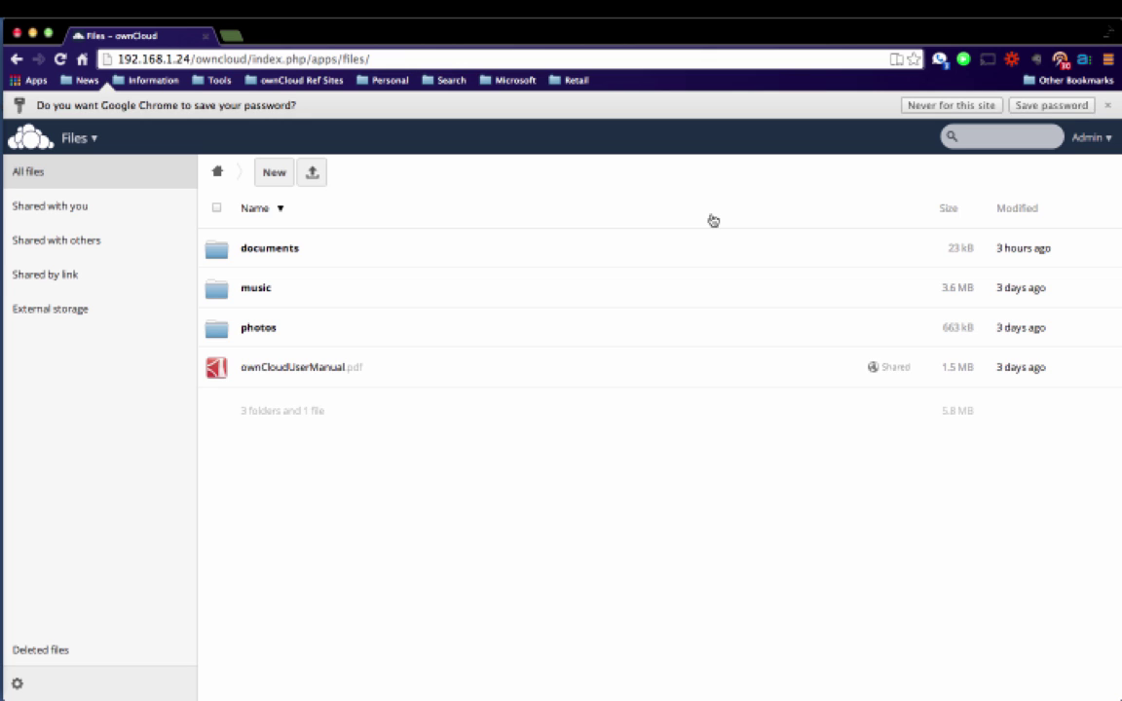
Dismiss Chrome's save-password prompt and open the ownCloud app list.
click(1107, 104)
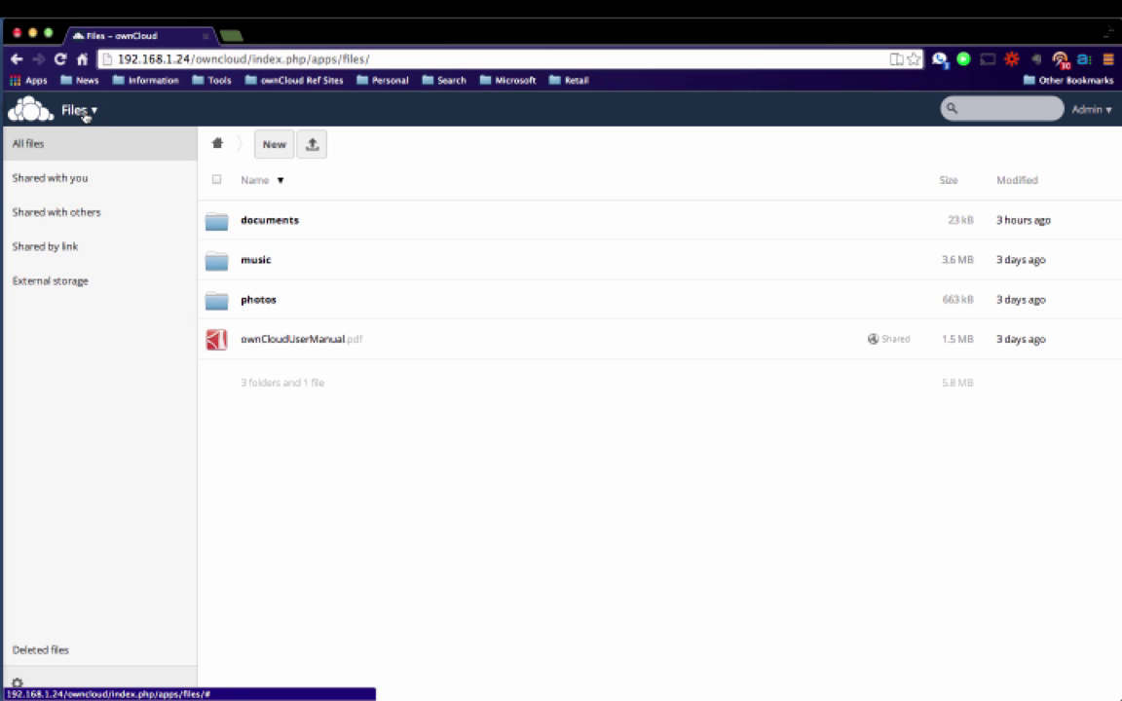
click(85, 115)
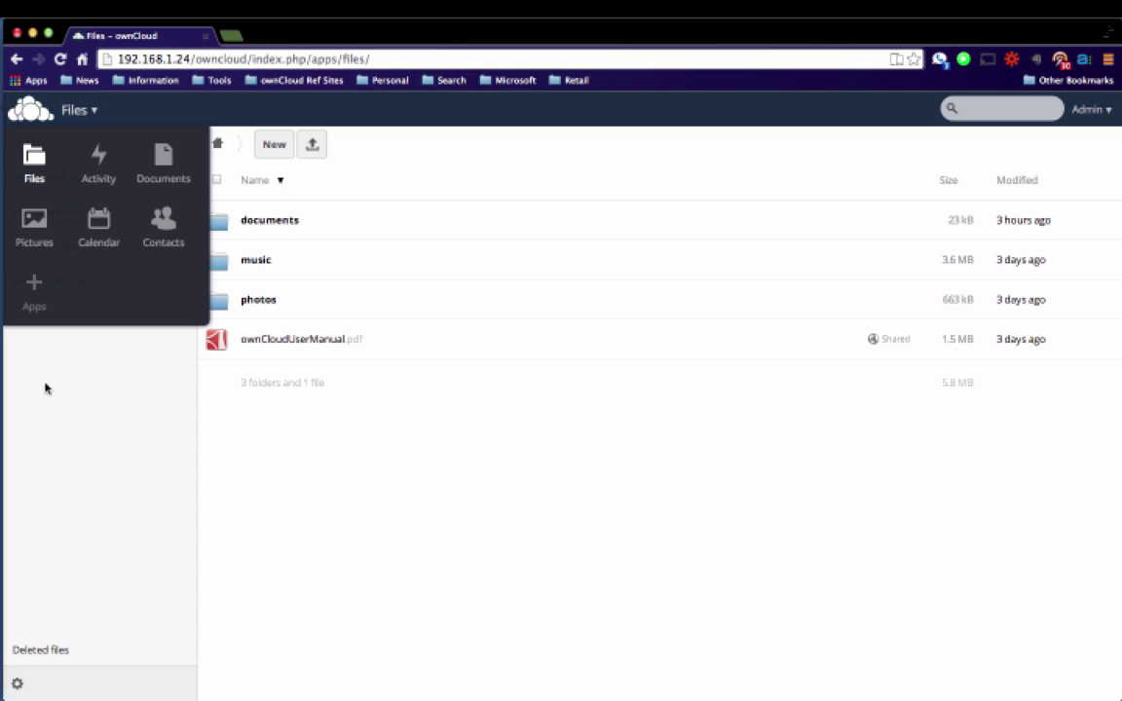
Close the app menu to return to the All files view.
click(45, 387)
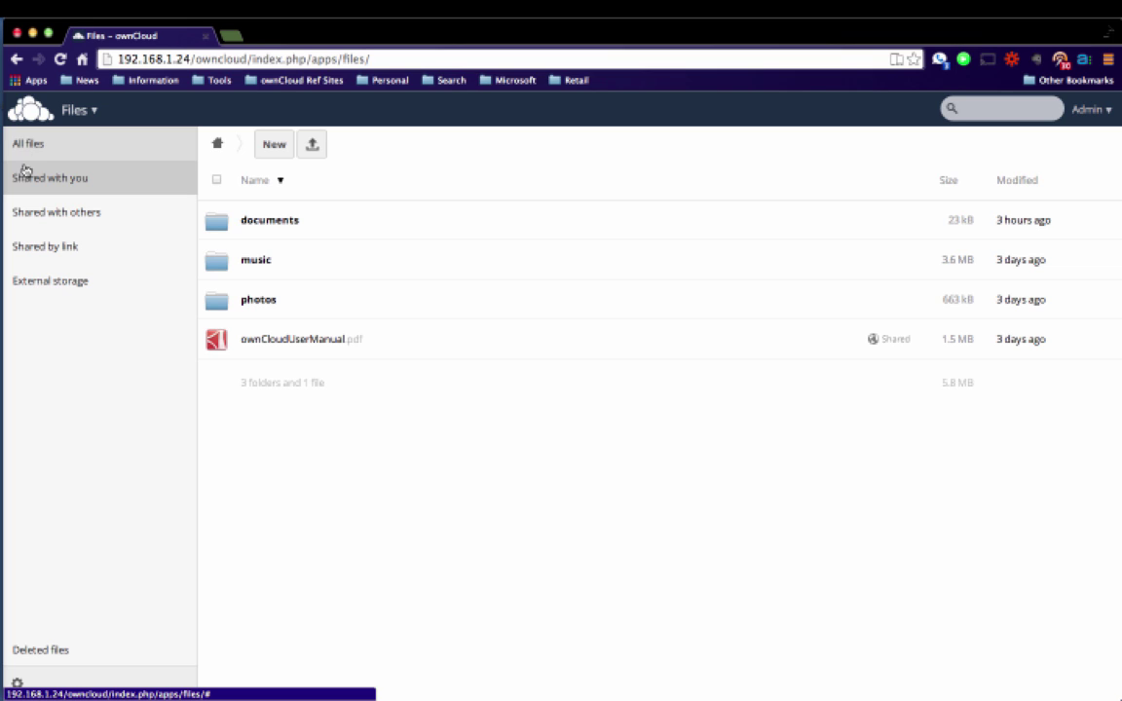
click(24, 180)
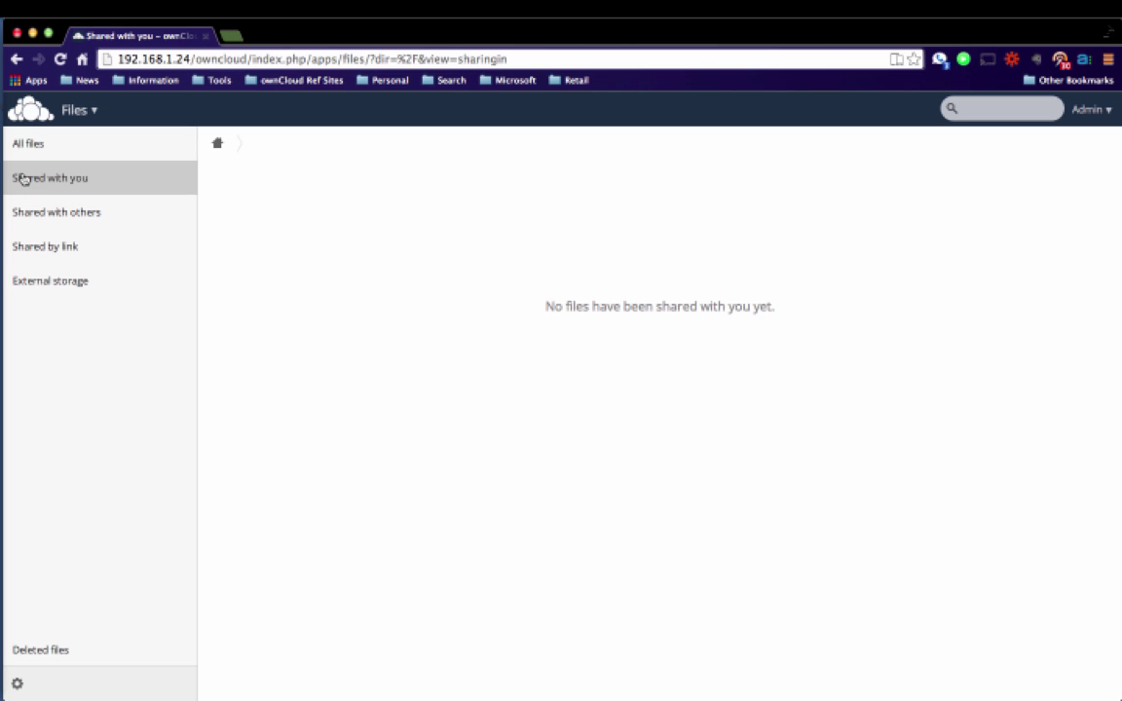
click(22, 146)
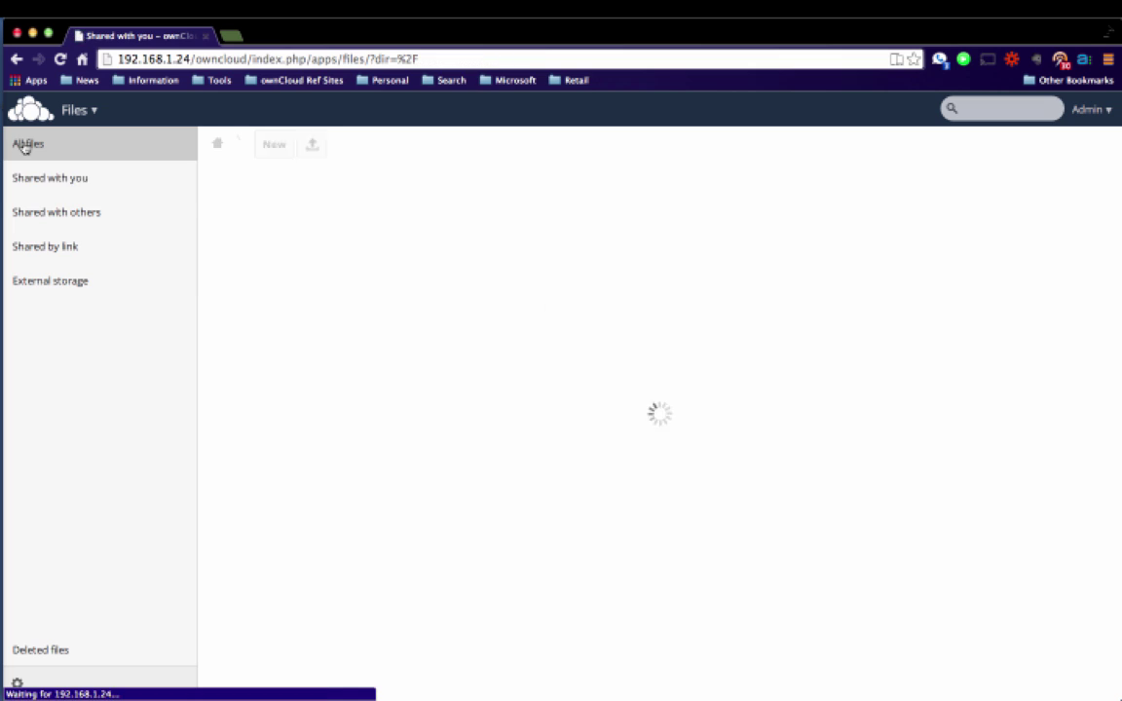
click(30, 175)
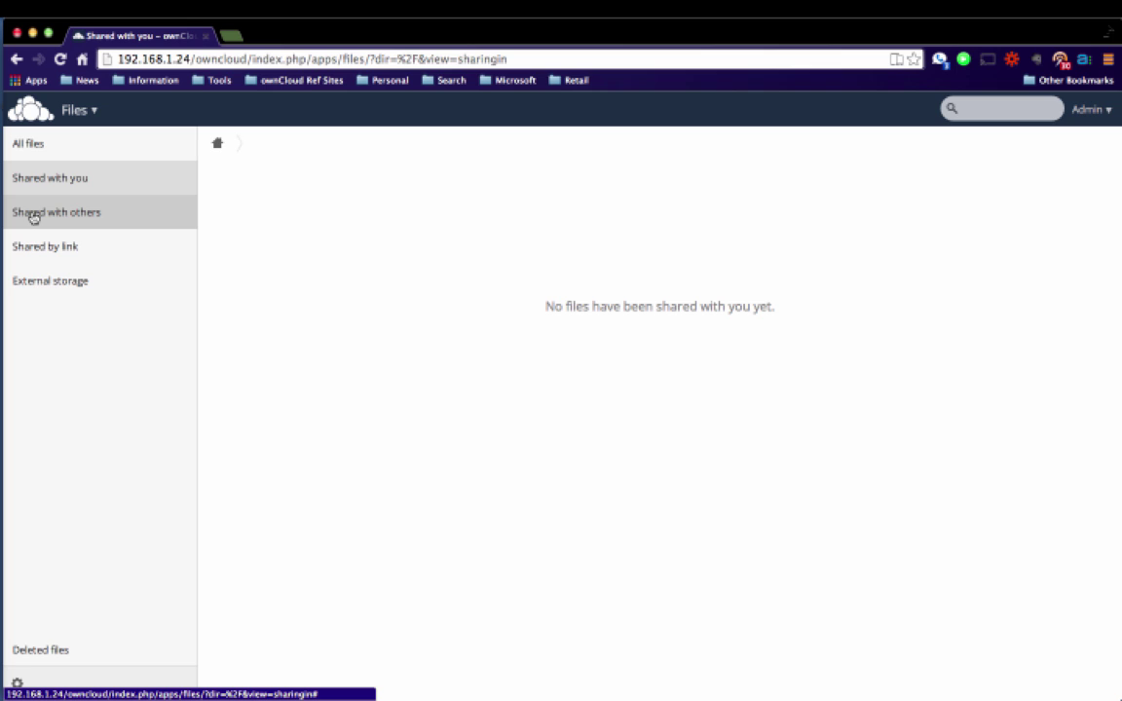
click(32, 216)
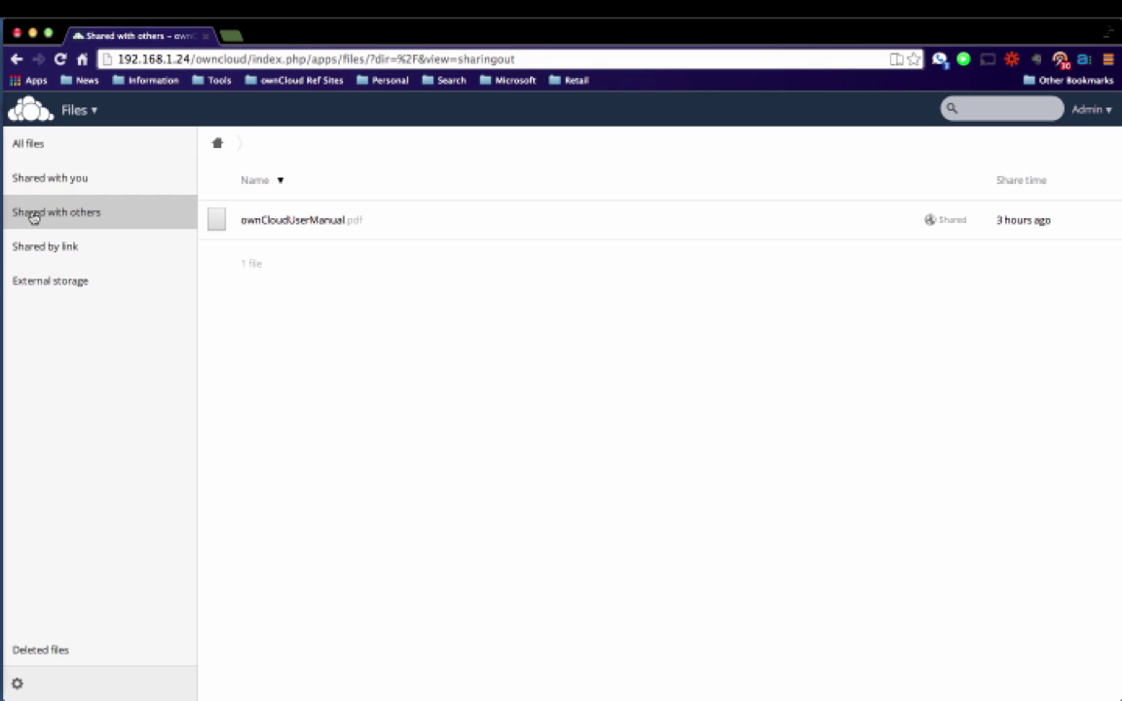
click(44, 247)
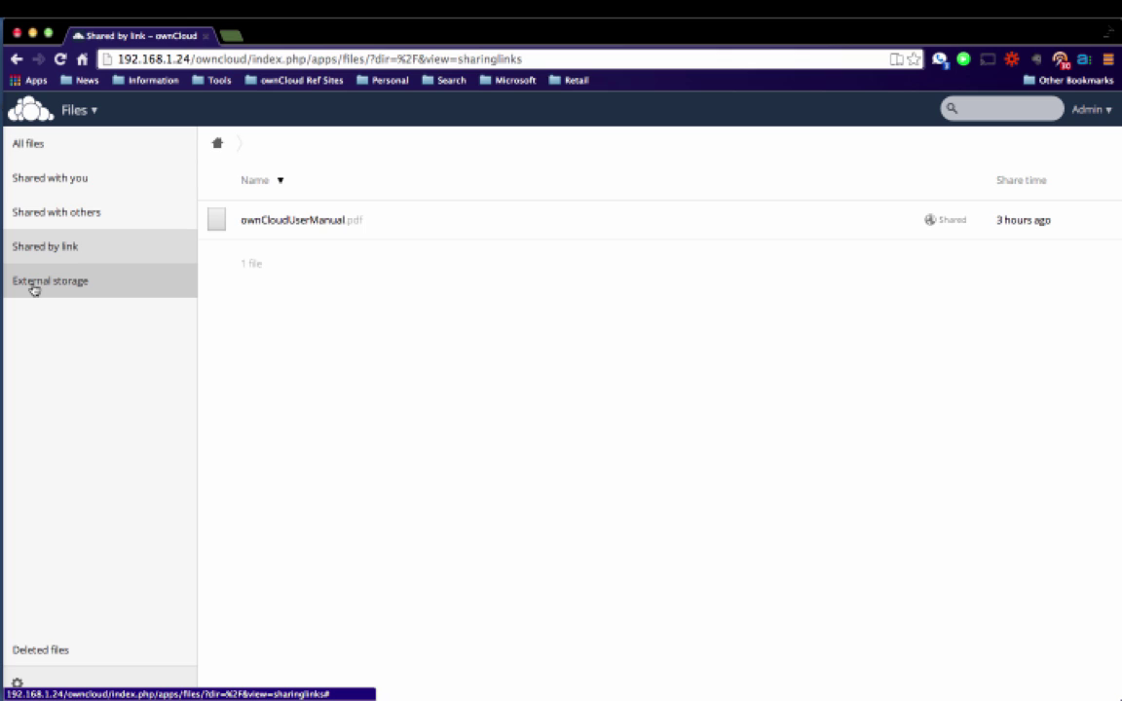
click(34, 289)
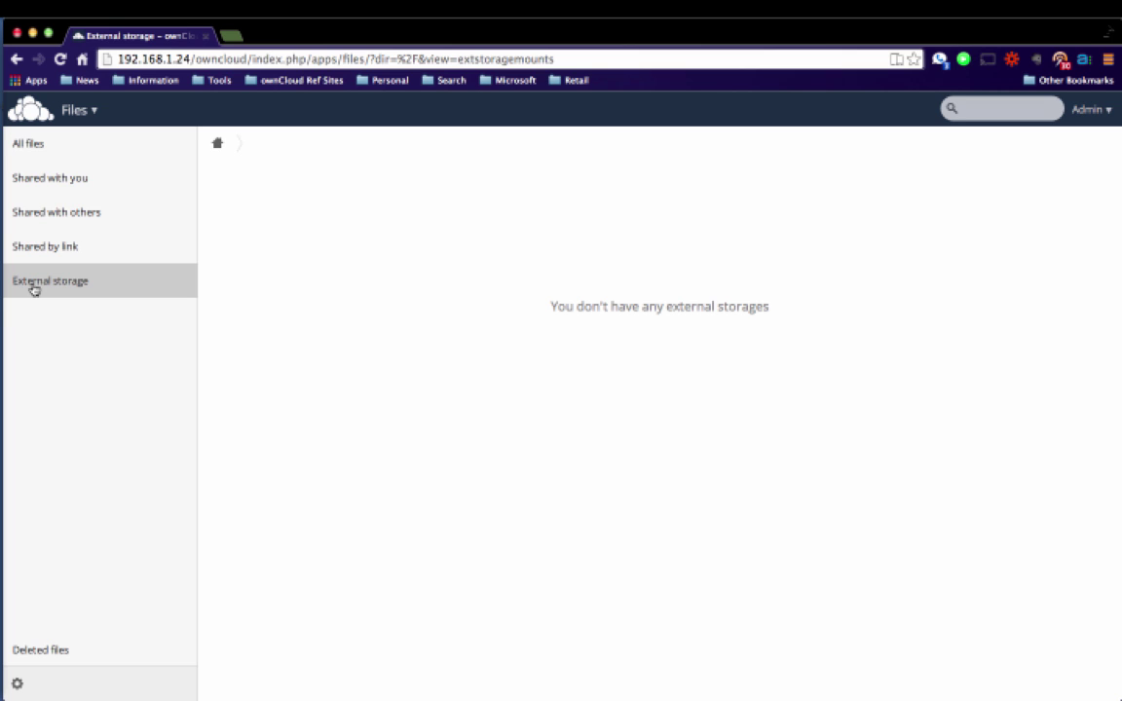
click(21, 153)
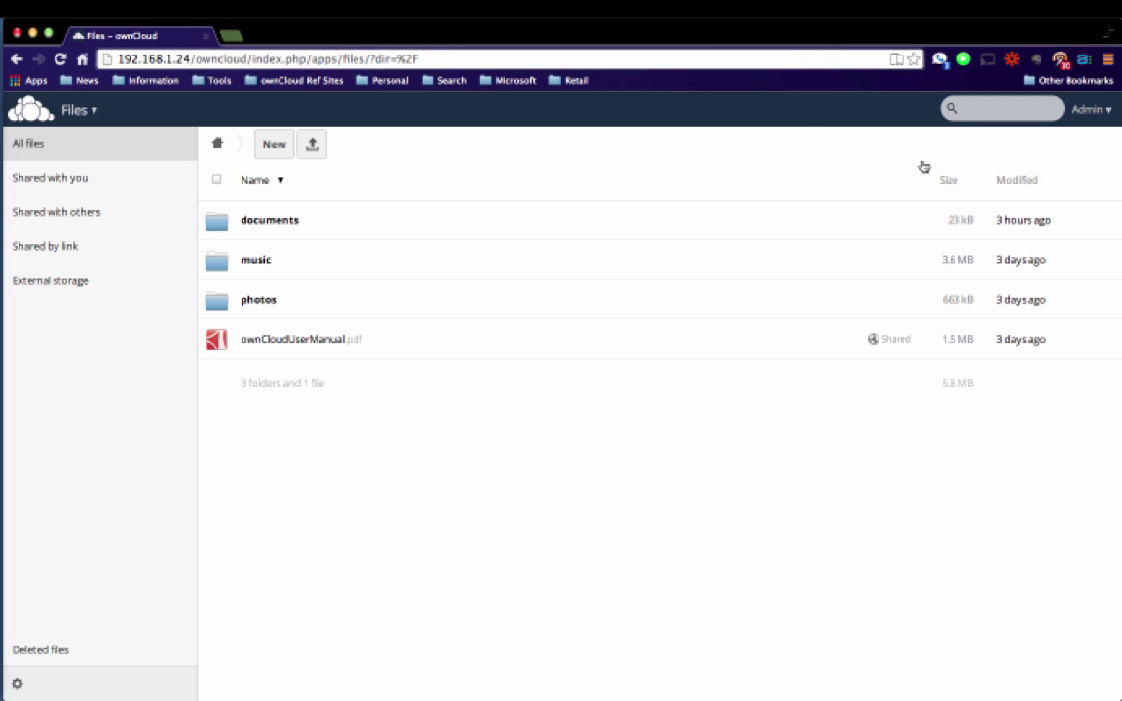
mouse_move(819, 263)
click(948, 182)
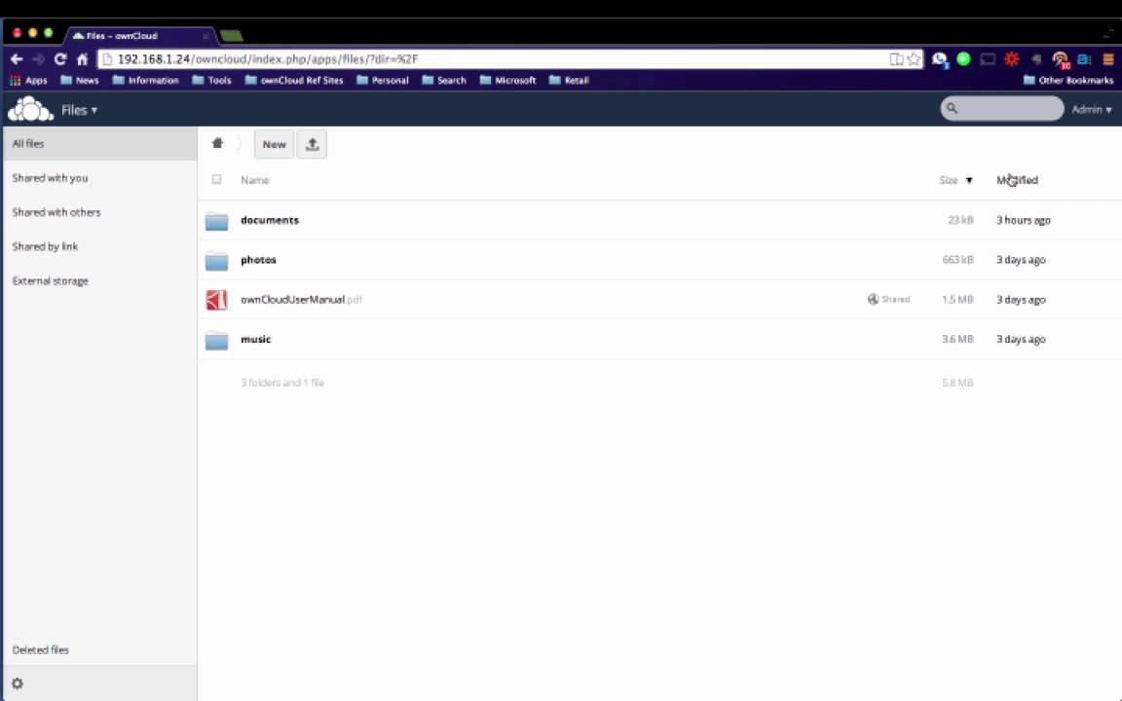
click(1011, 182)
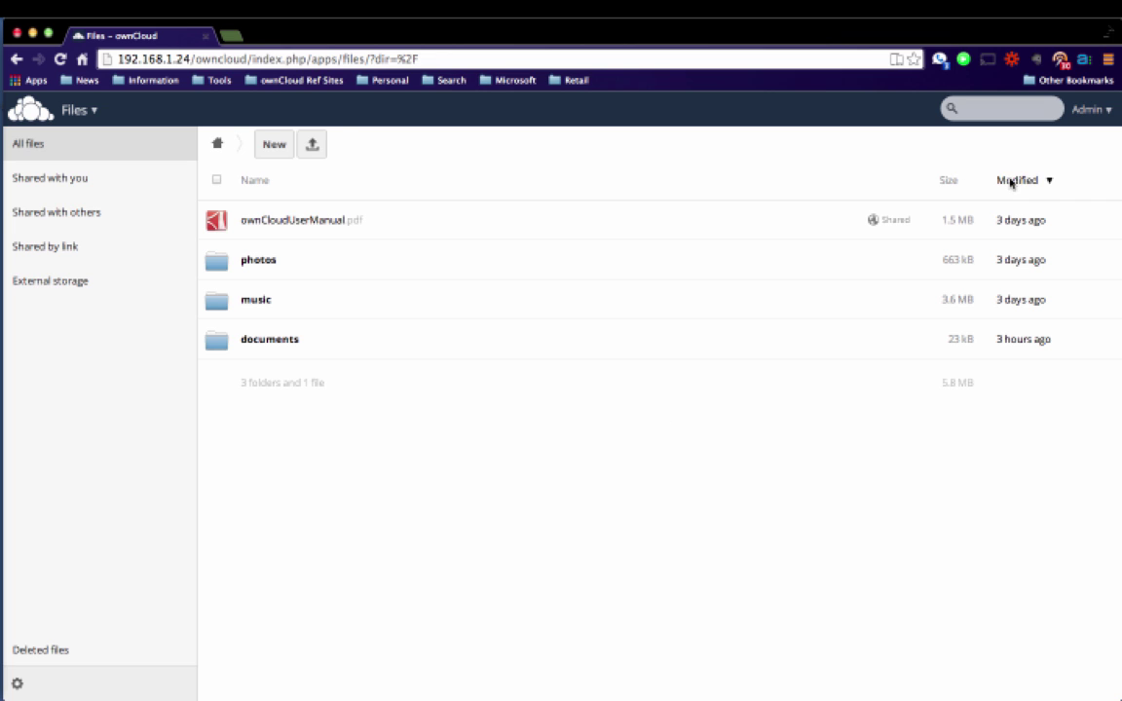
click(260, 183)
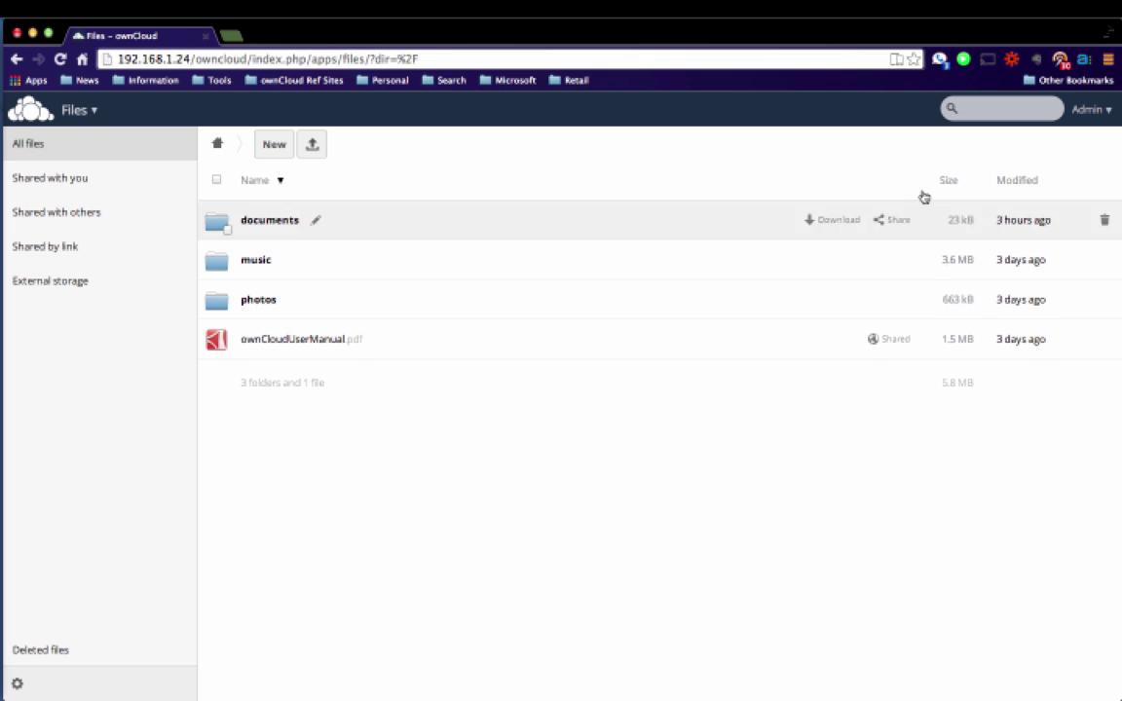
Sort the file list by size, then by modification date.
click(948, 180)
click(1014, 184)
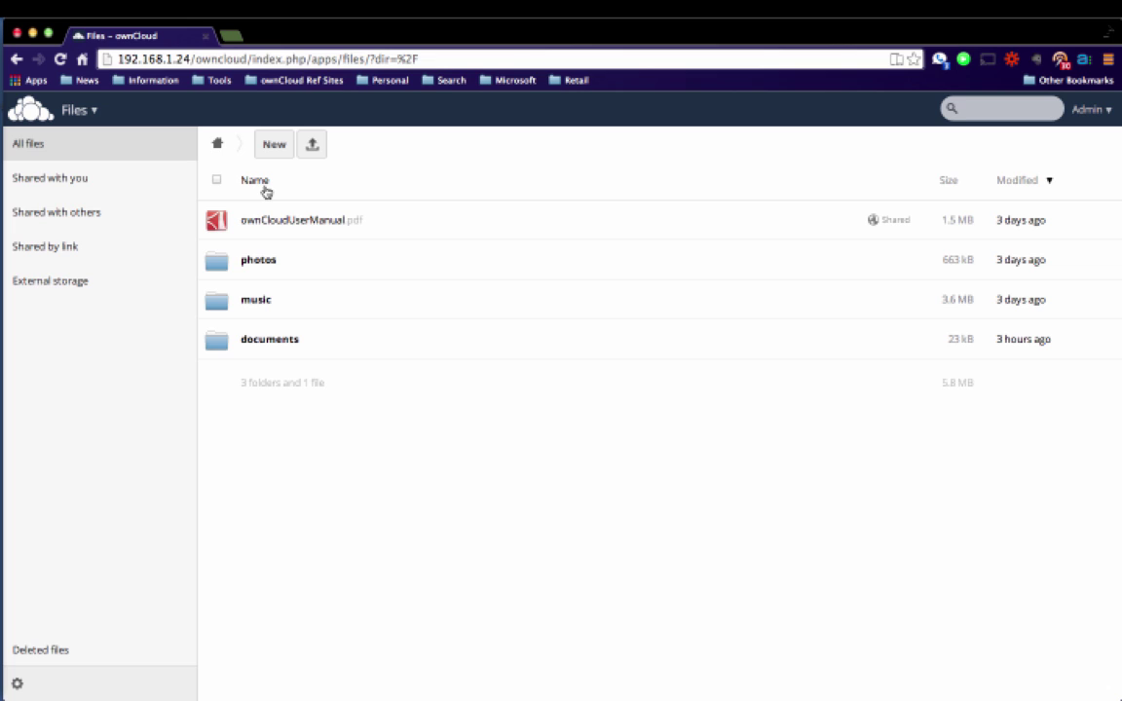
Open the user manual's sharing options and select its public share link.
mouse_move(370, 233)
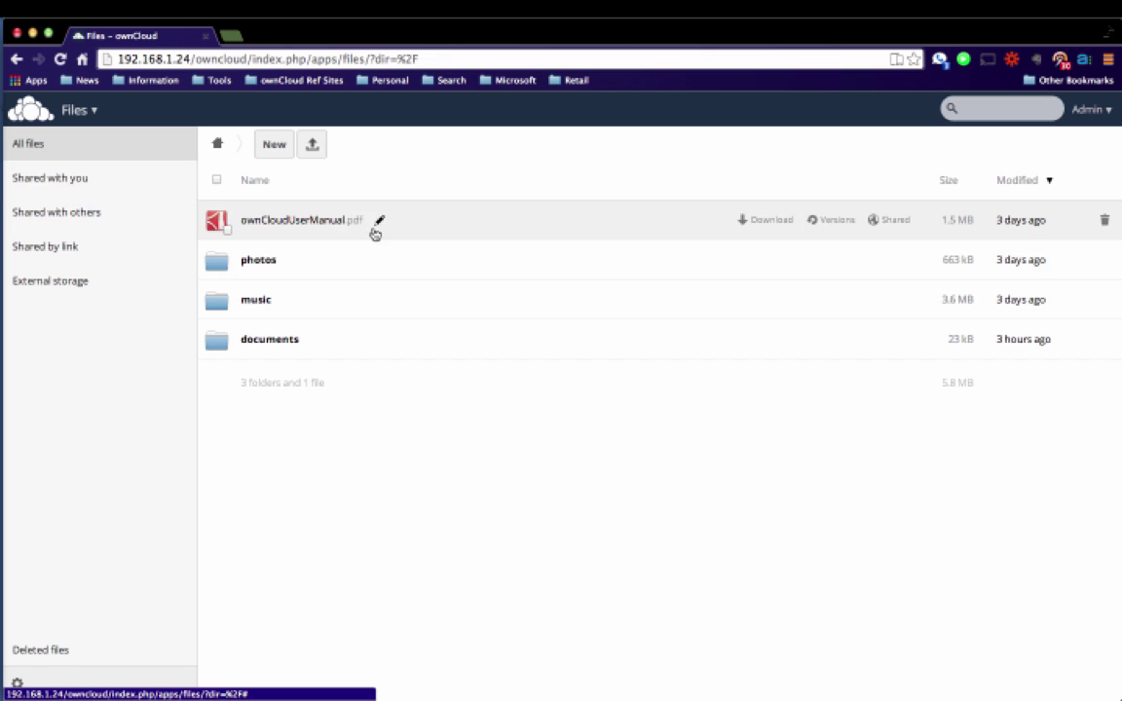
click(884, 222)
click(625, 335)
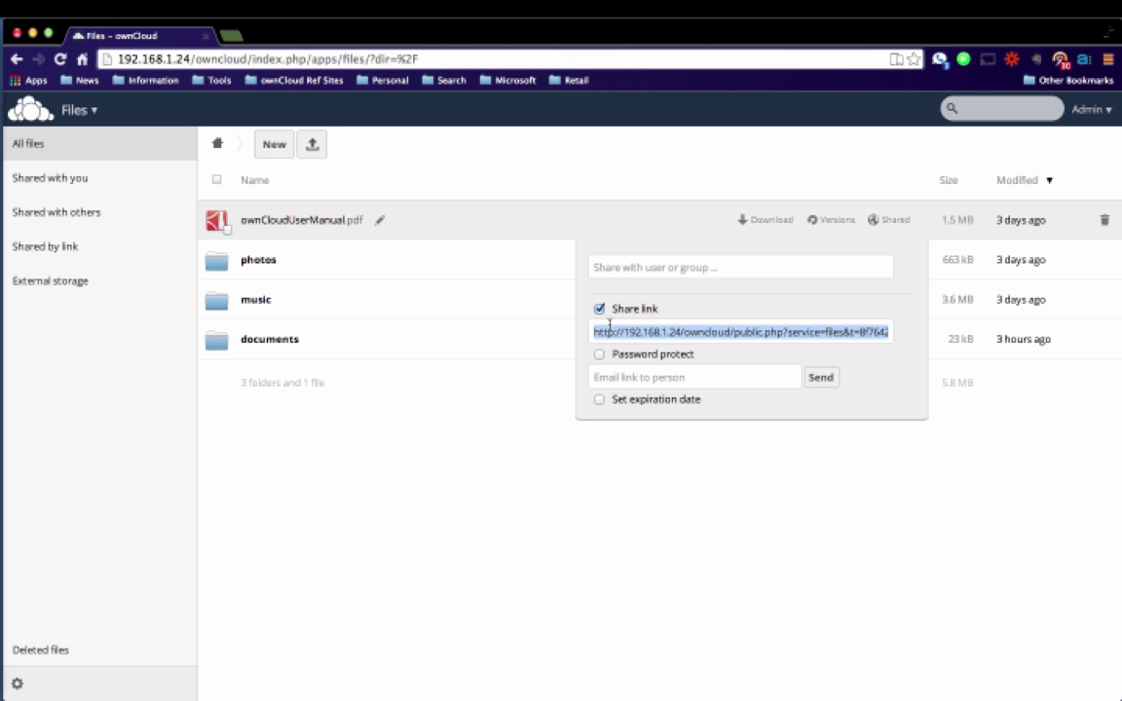
Load the copied share link in a new browser tab, then go back to the Files tab.
click(232, 37)
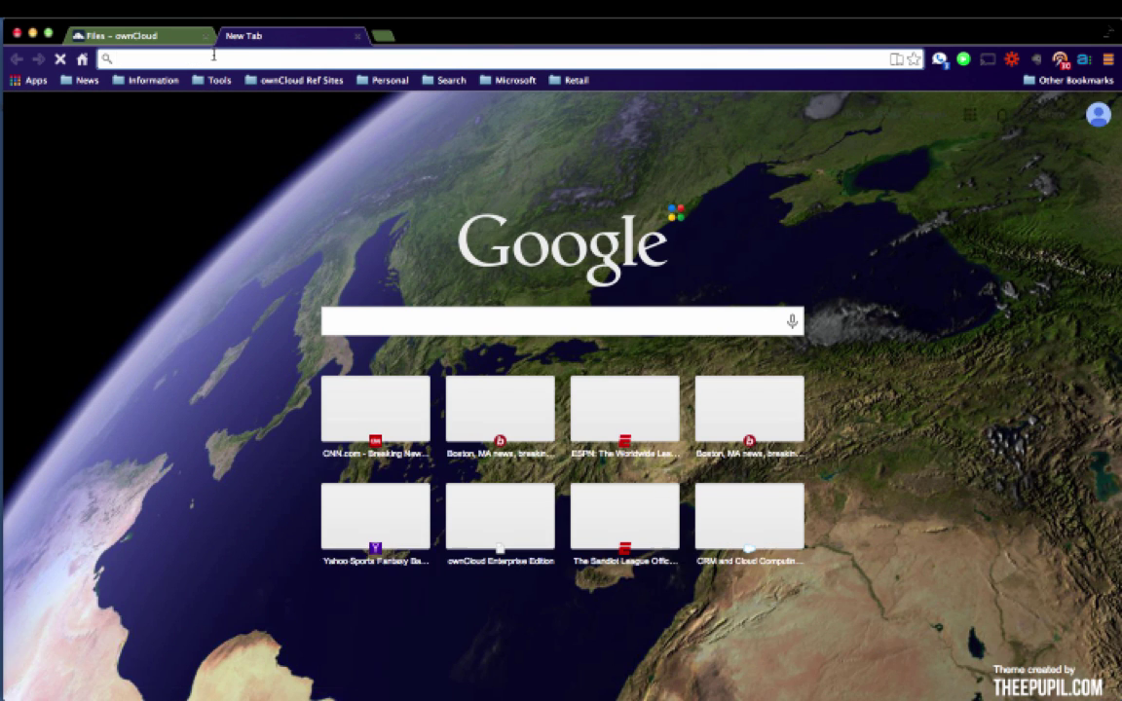
key(Return)
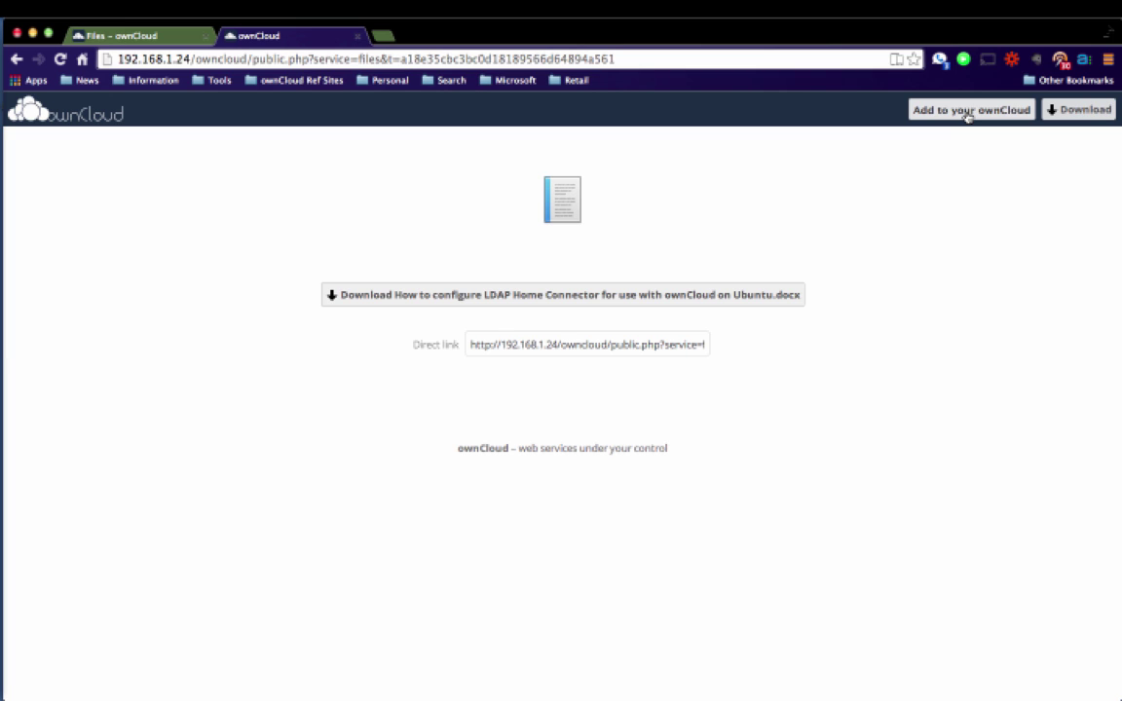
click(118, 37)
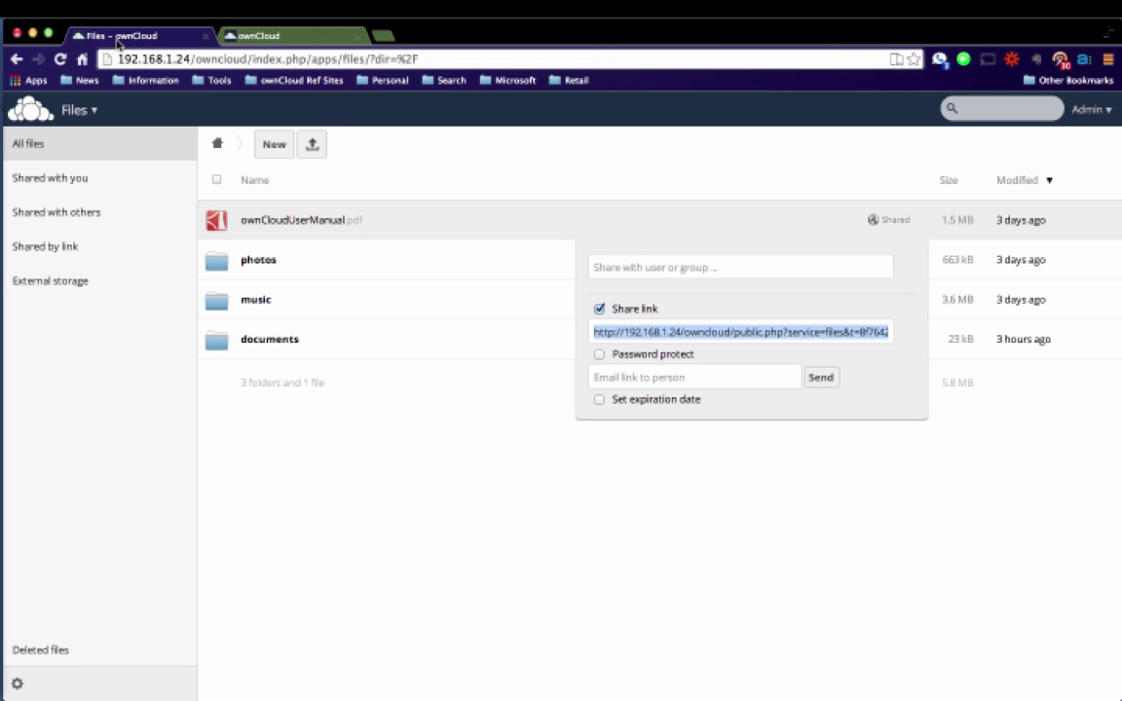
Close the sharing options, log out of admin, and sign in as the other user with their password.
click(513, 500)
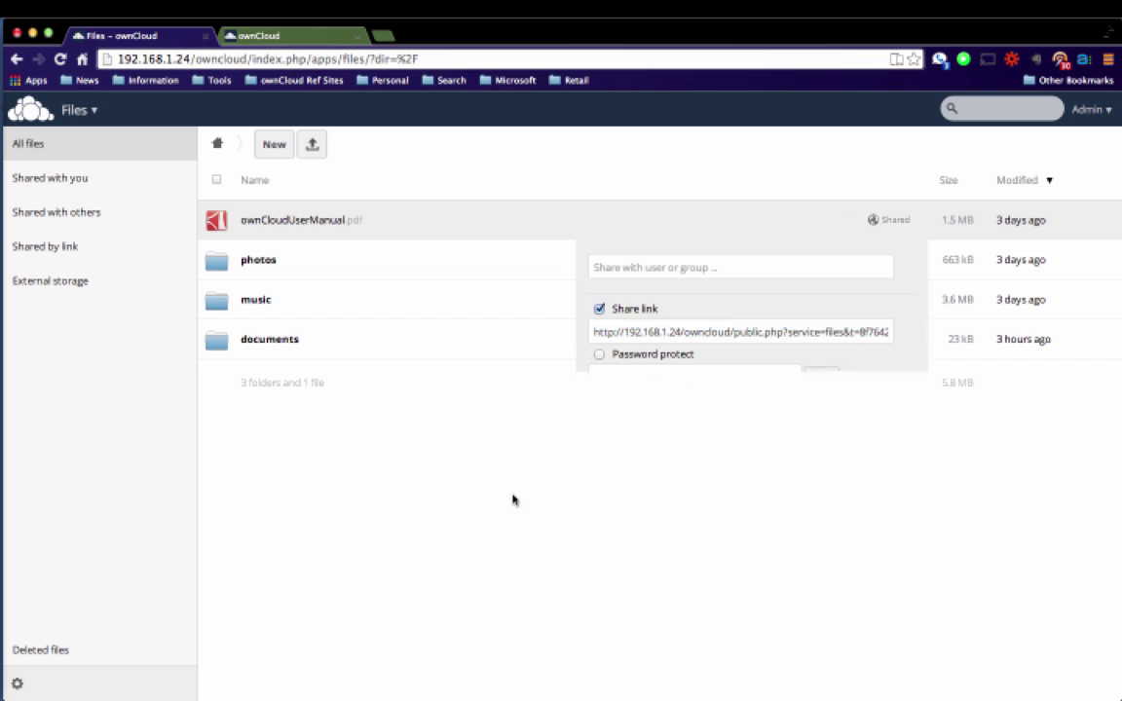
click(1091, 110)
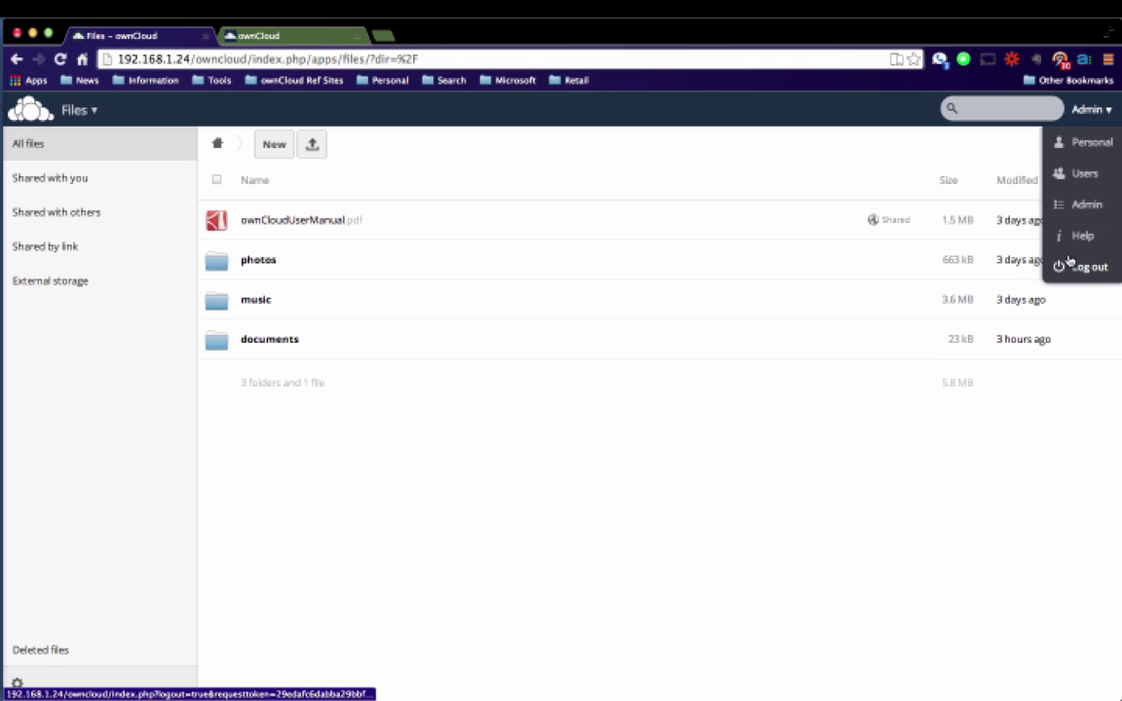
click(1072, 265)
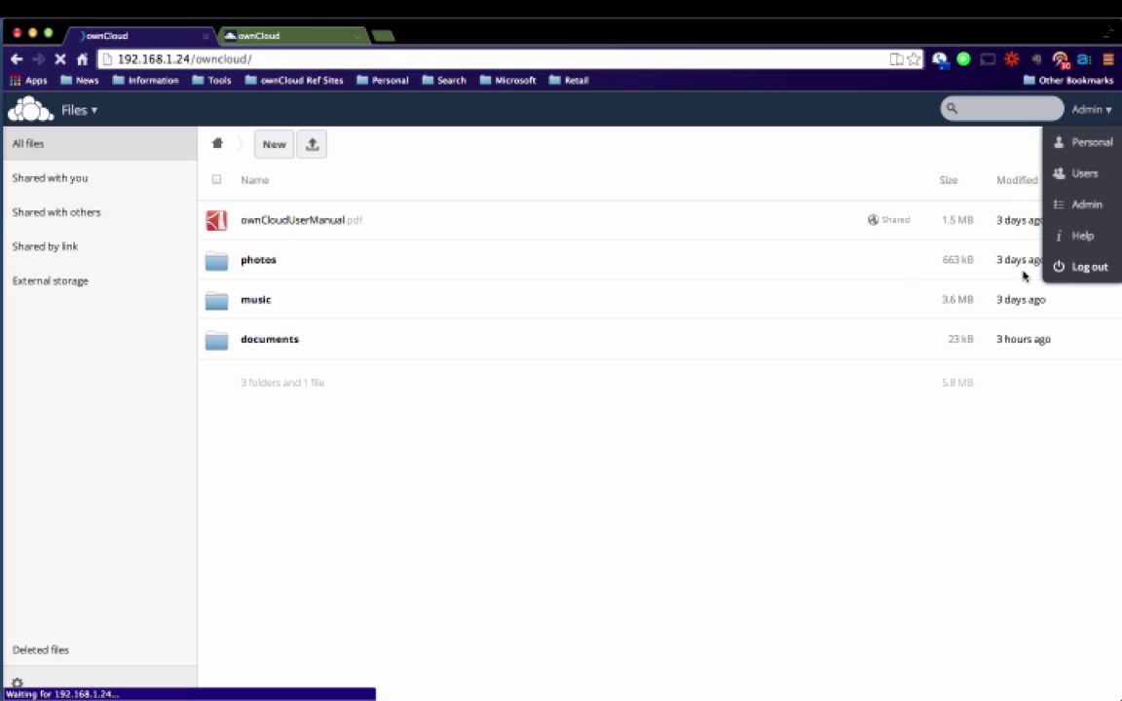
text(bi)
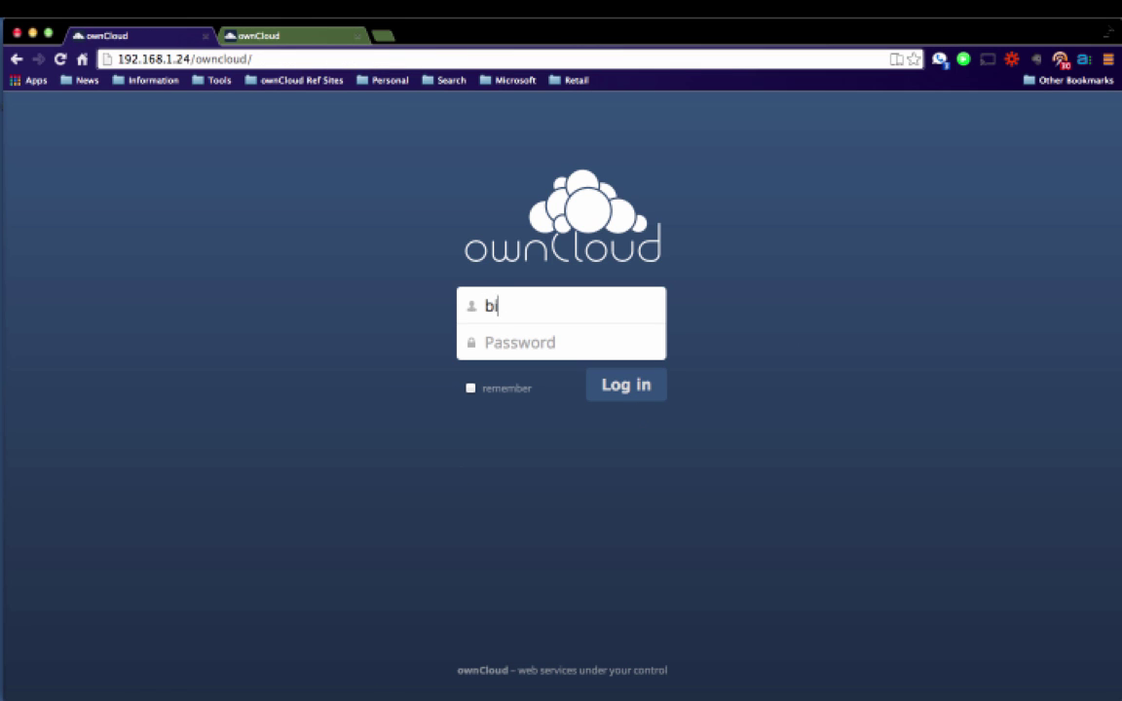
text(ll)
key(Tab)
text(••)
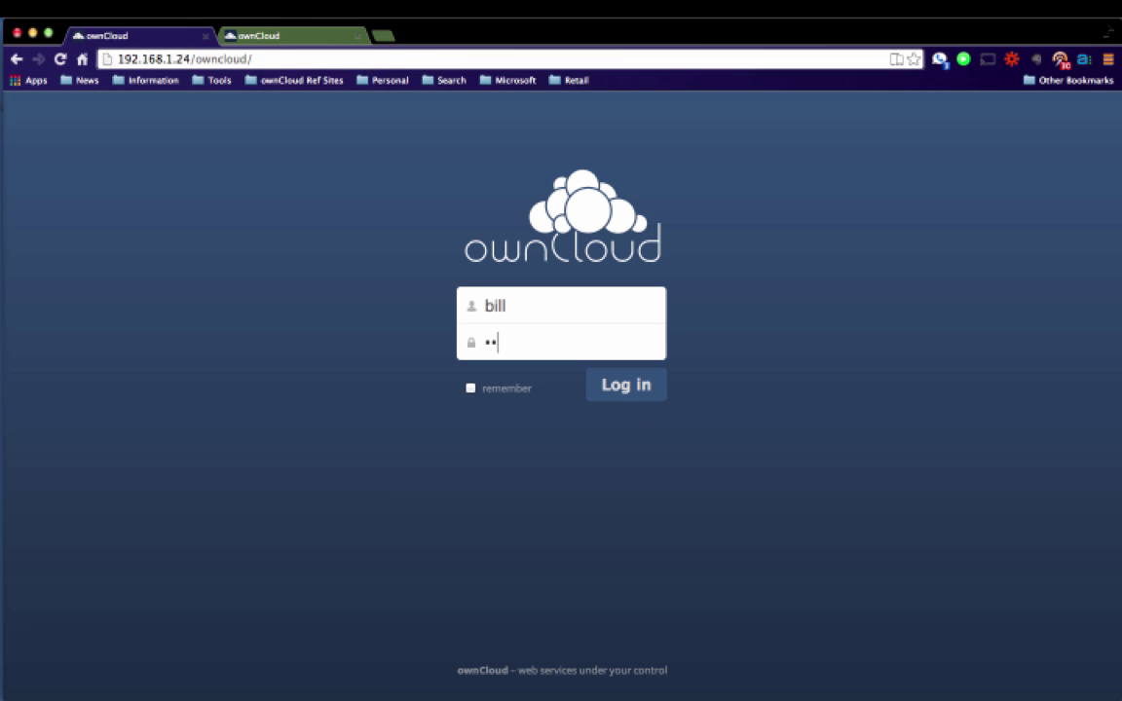
text(••••••••)
key(Return)
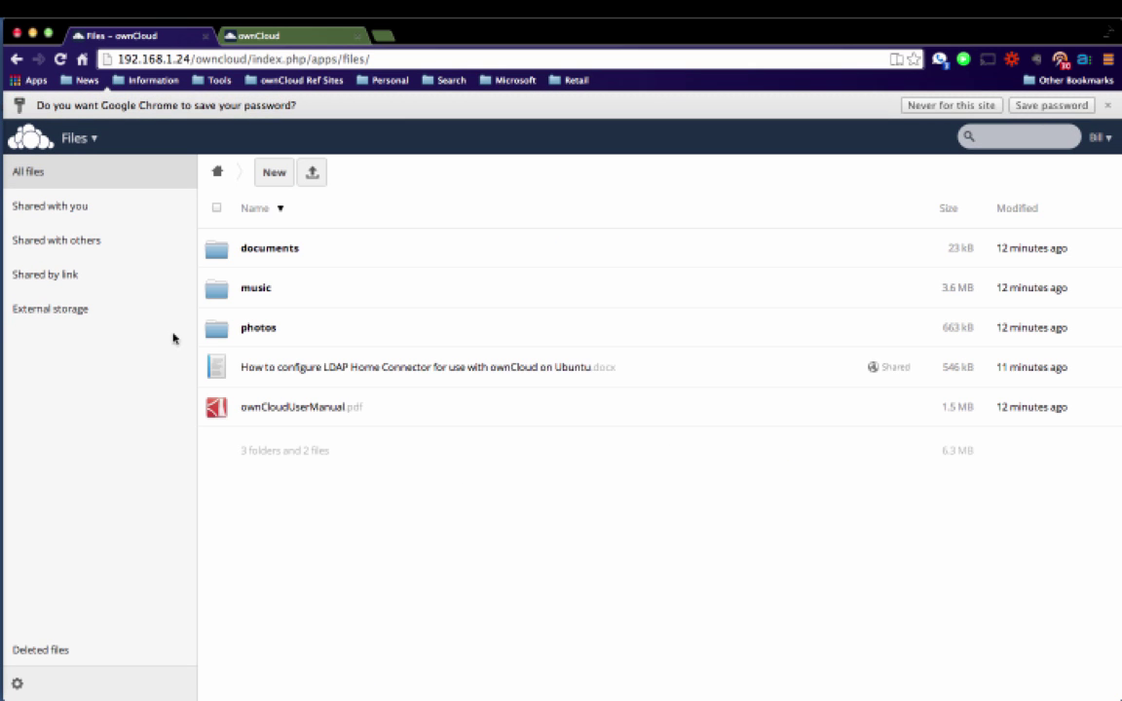
Open the Activity stream and try the By you and By others filters, ending on Shares.
click(78, 137)
click(97, 185)
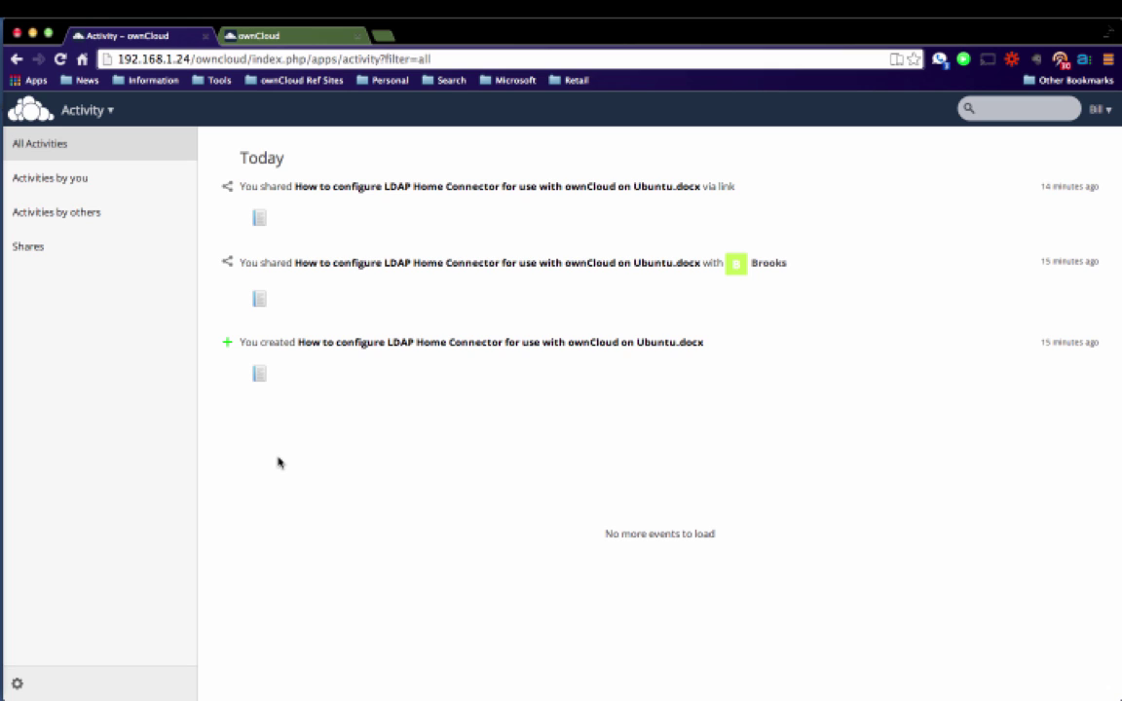
click(26, 185)
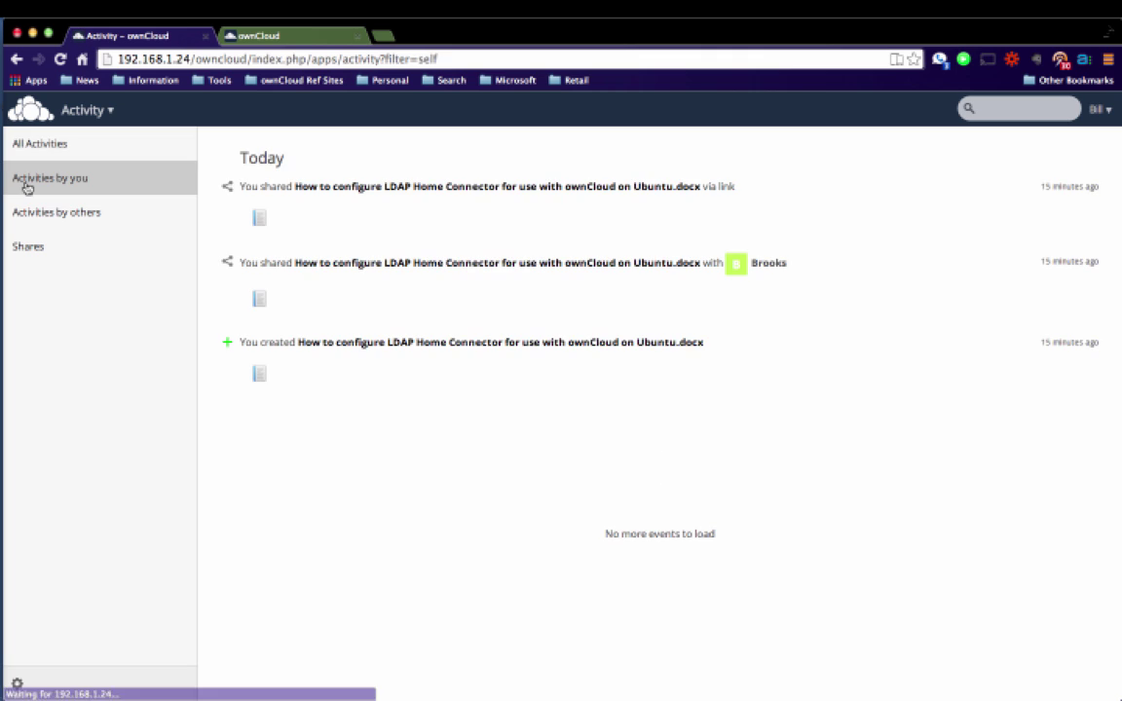
click(32, 212)
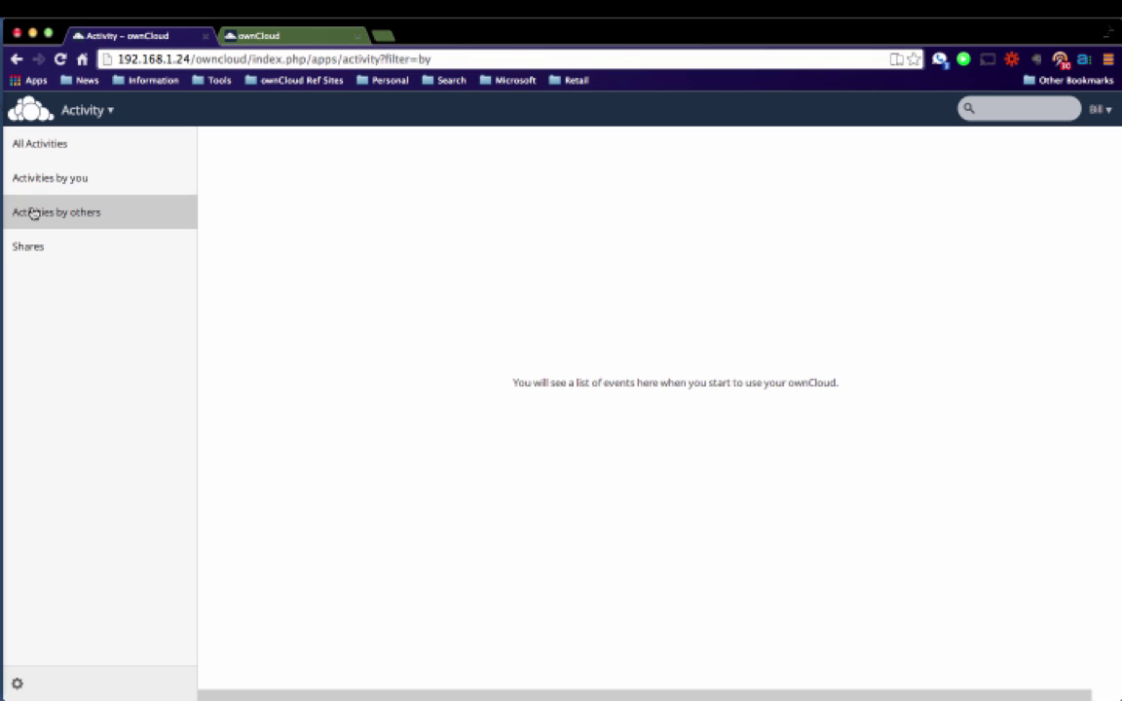
click(32, 250)
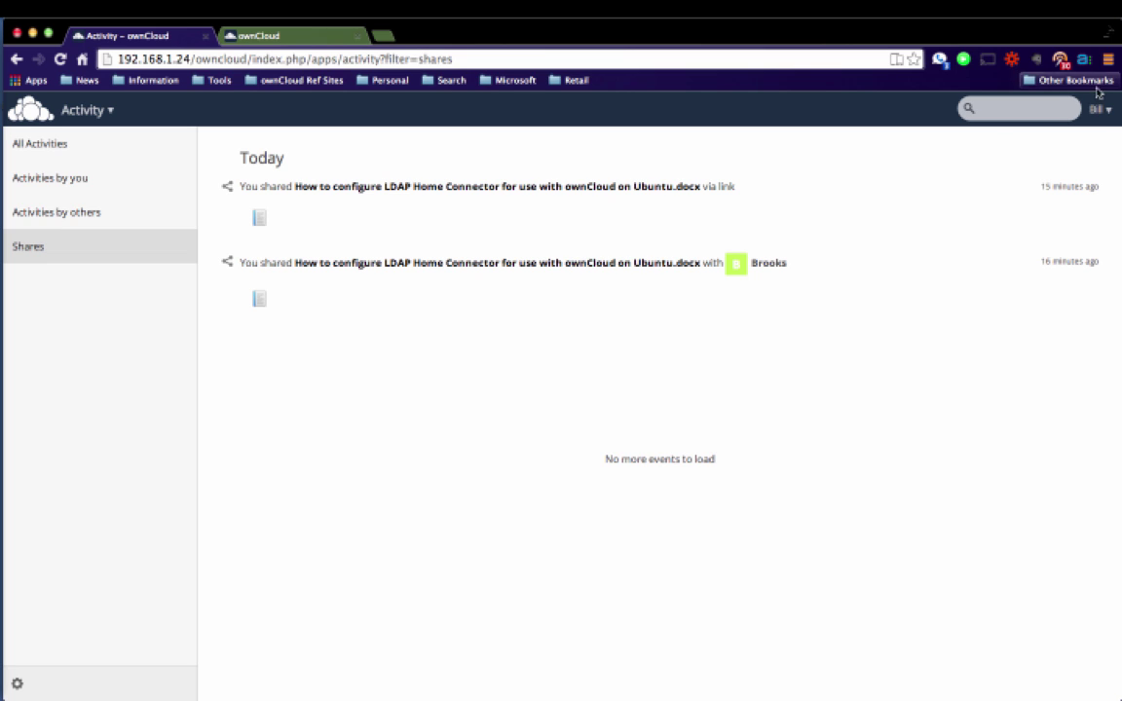
click(1099, 109)
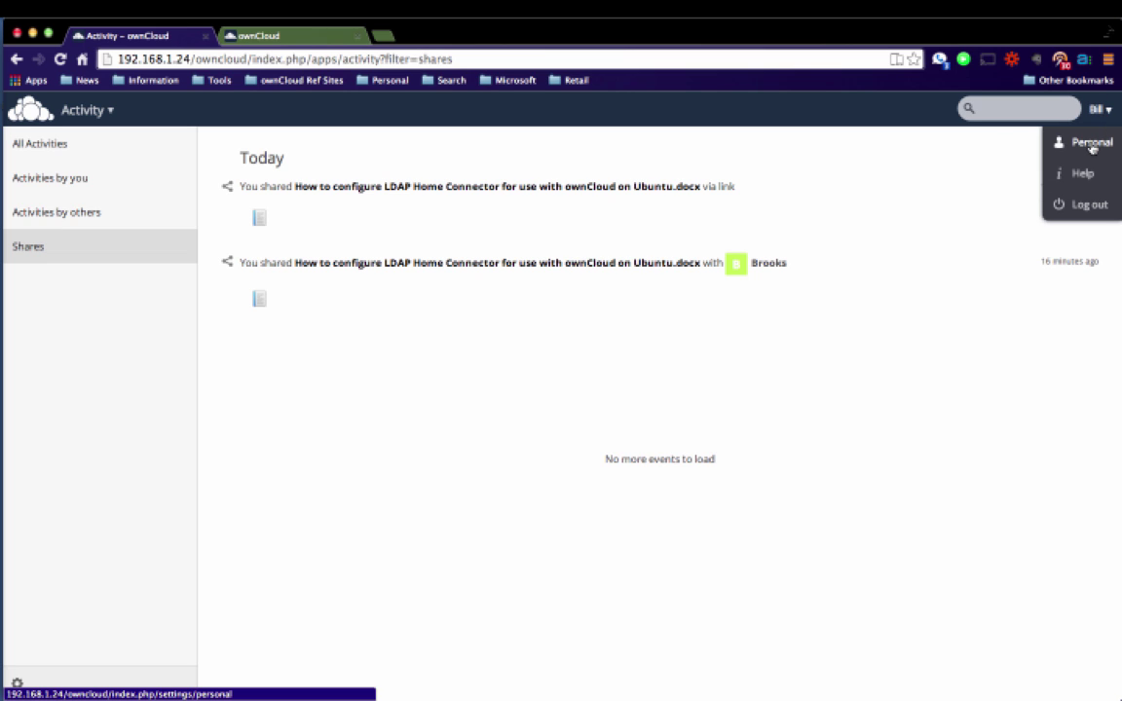
In Personal settings, review the notification e-mail frequency and keep it at Hourly.
click(1091, 146)
scroll(633, 378, down, 10)
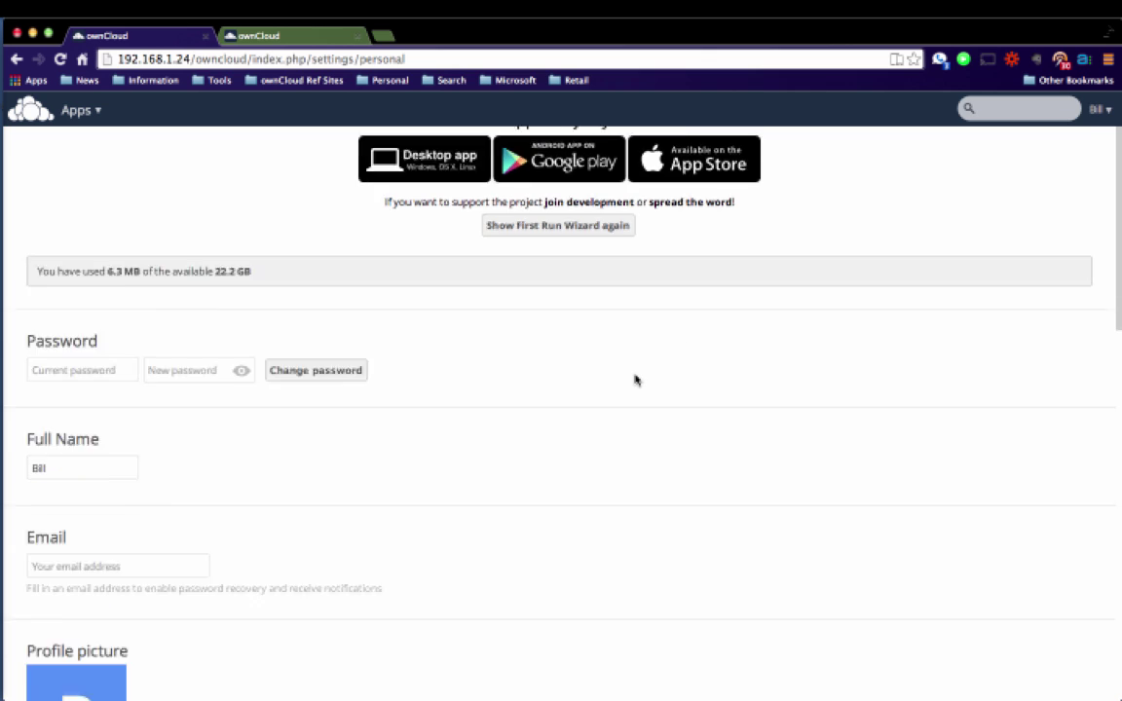
scroll(634, 380, down, 1)
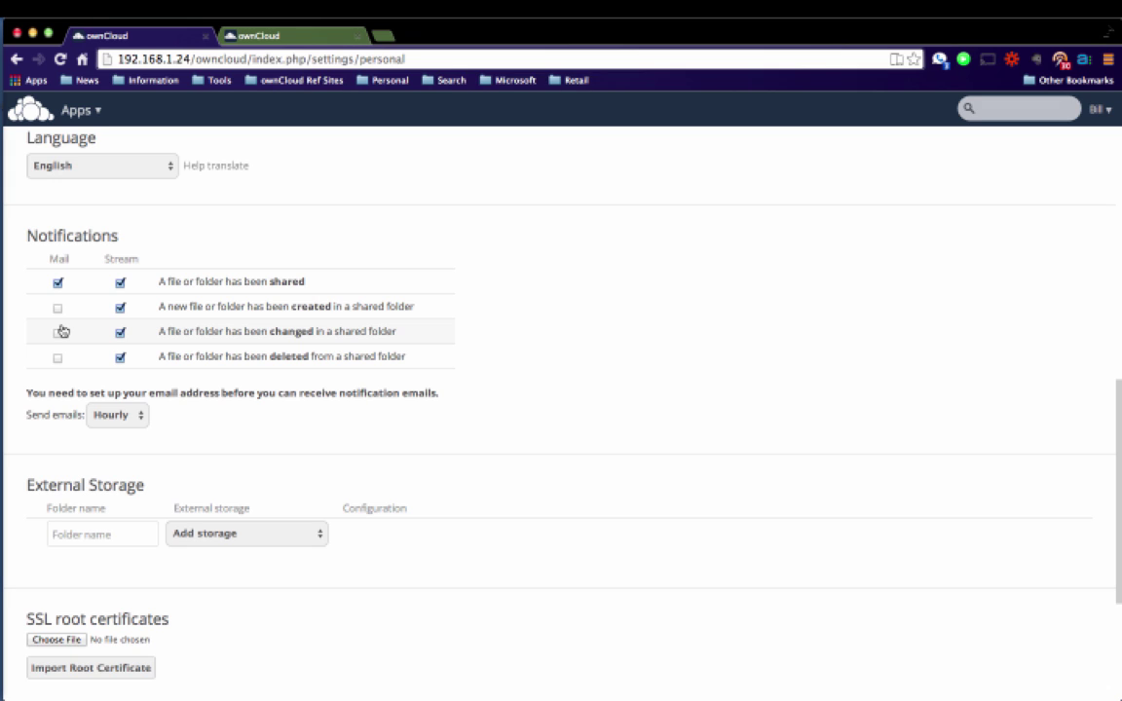
click(117, 415)
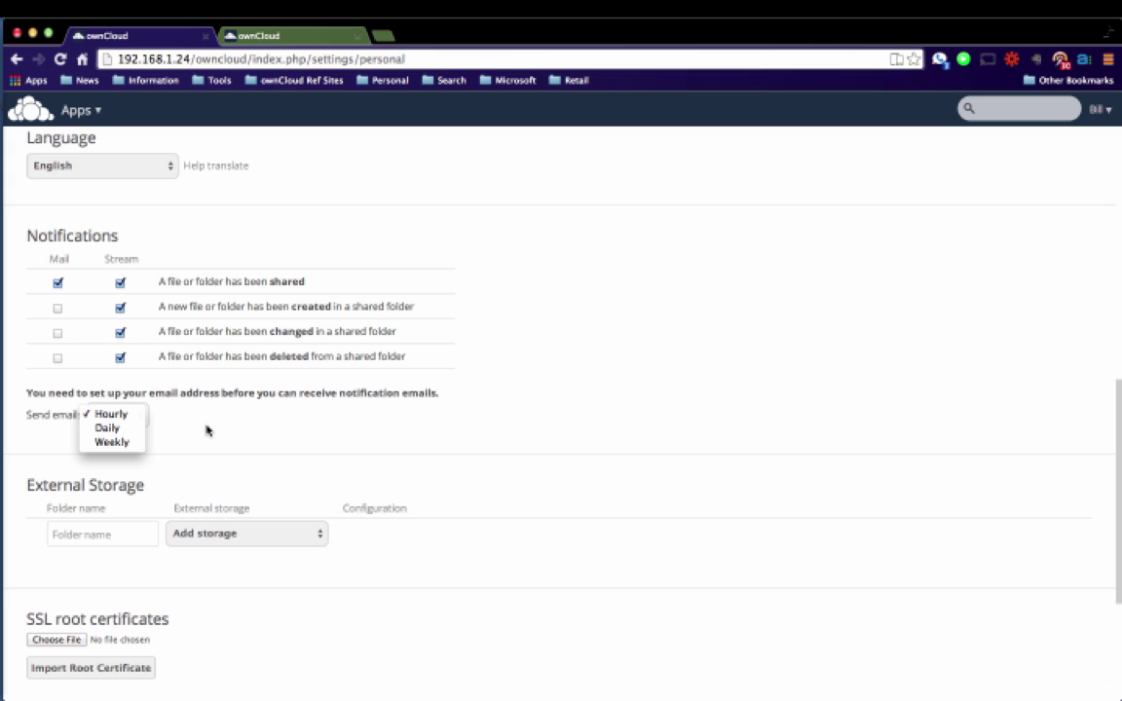
click(239, 439)
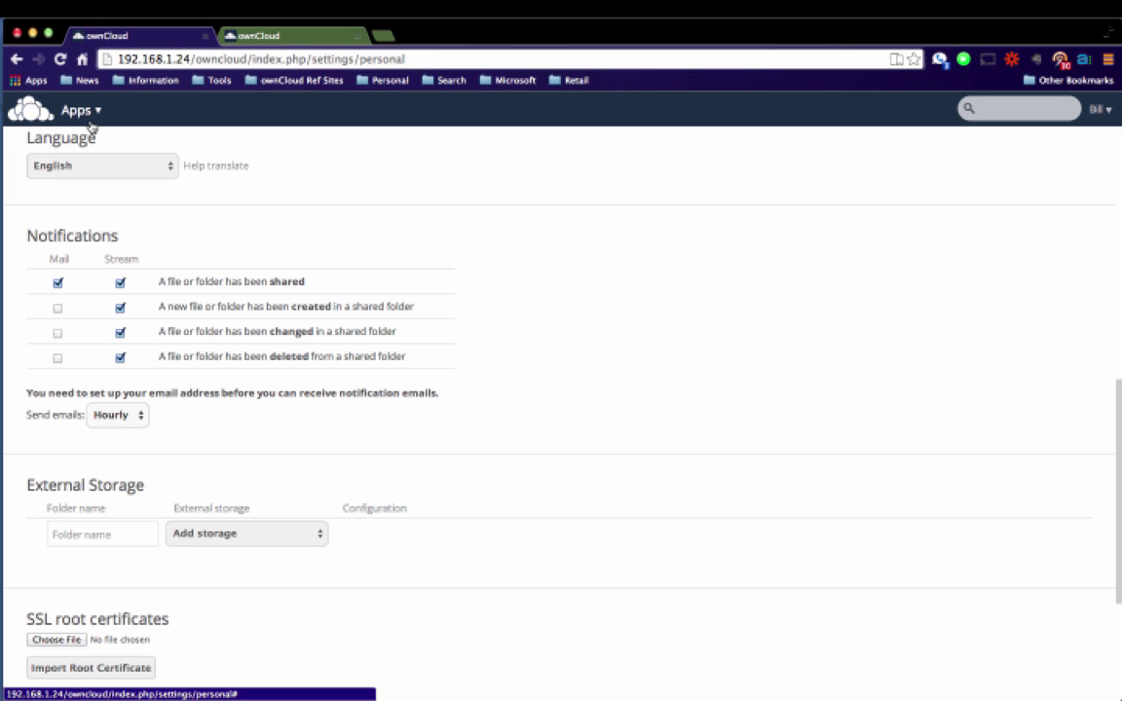
click(86, 109)
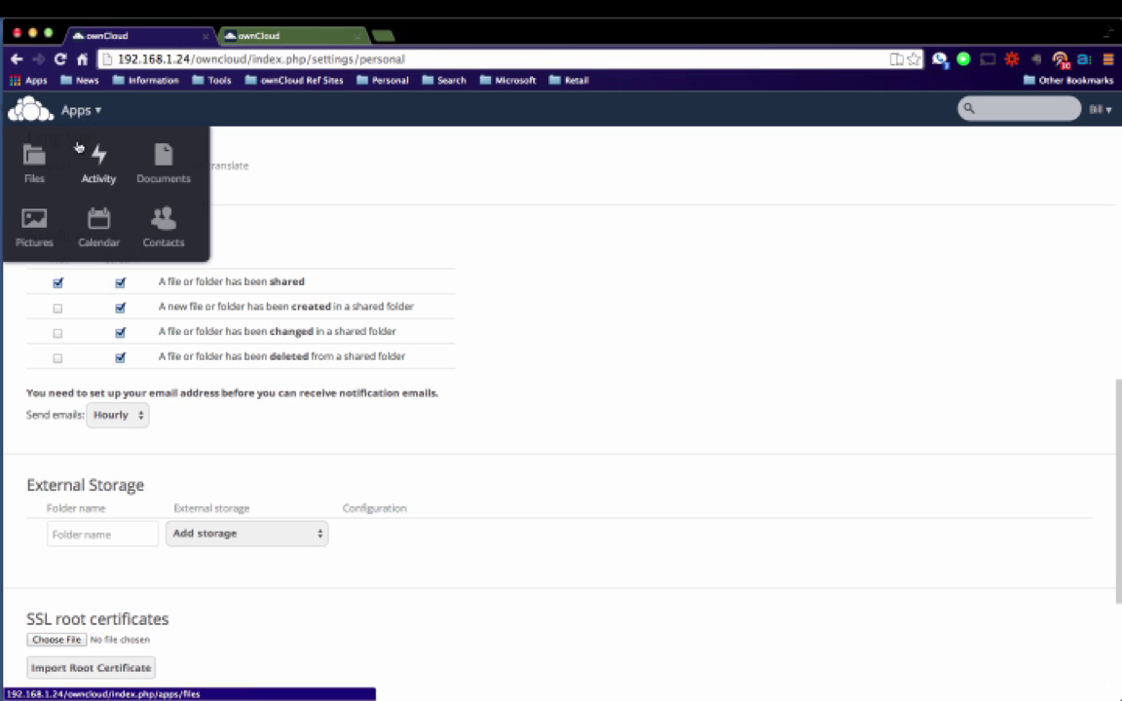
click(41, 166)
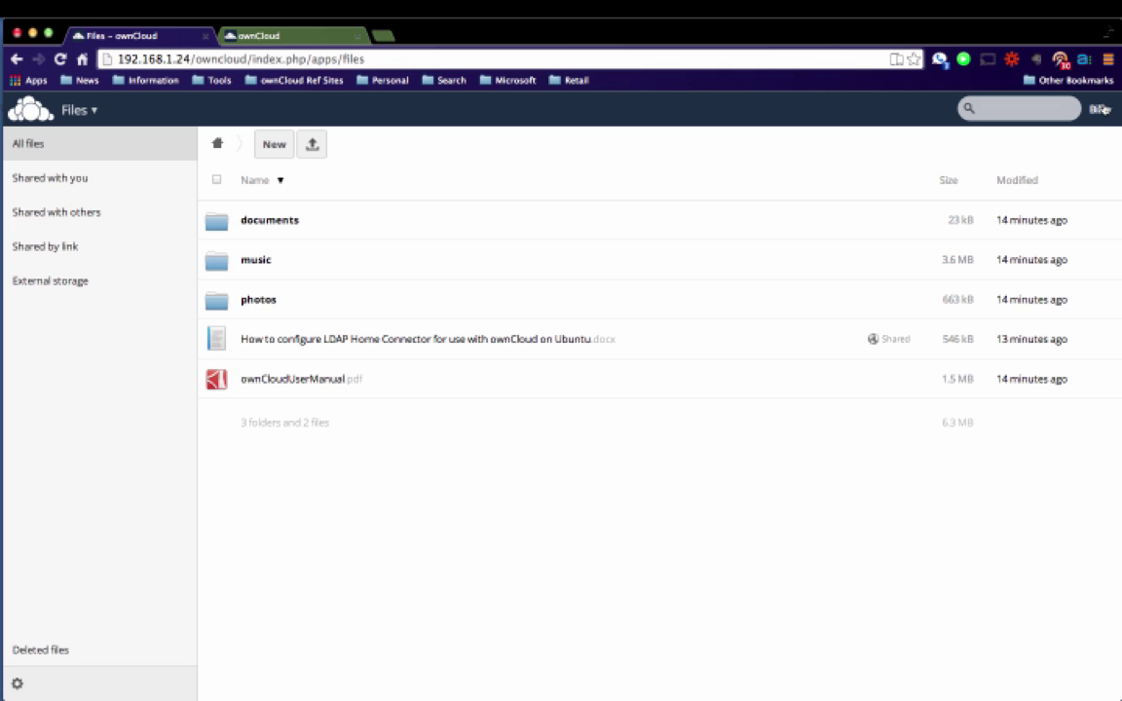
click(1101, 109)
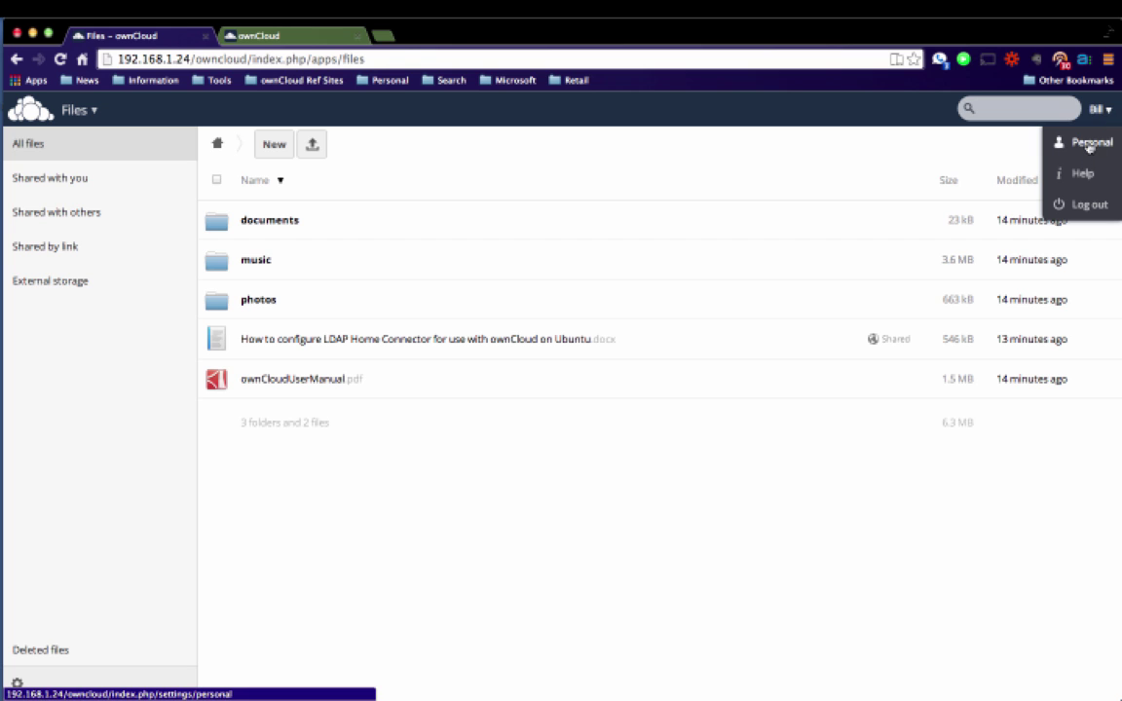
click(1089, 144)
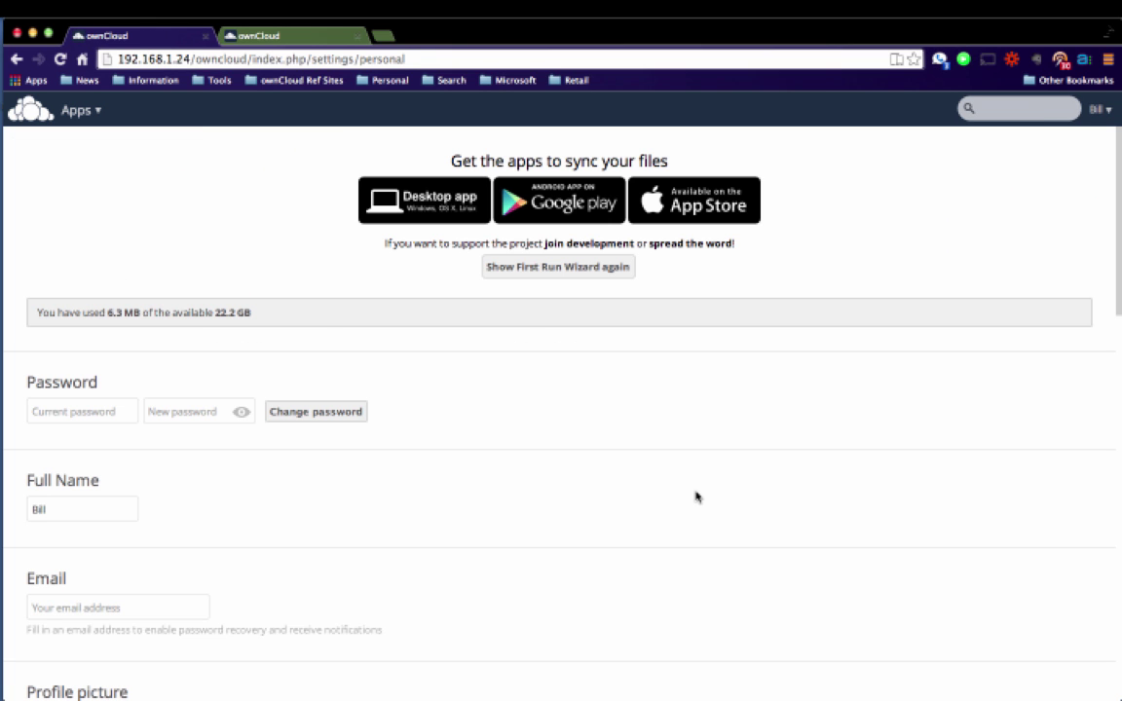
scroll(695, 497, down, 6)
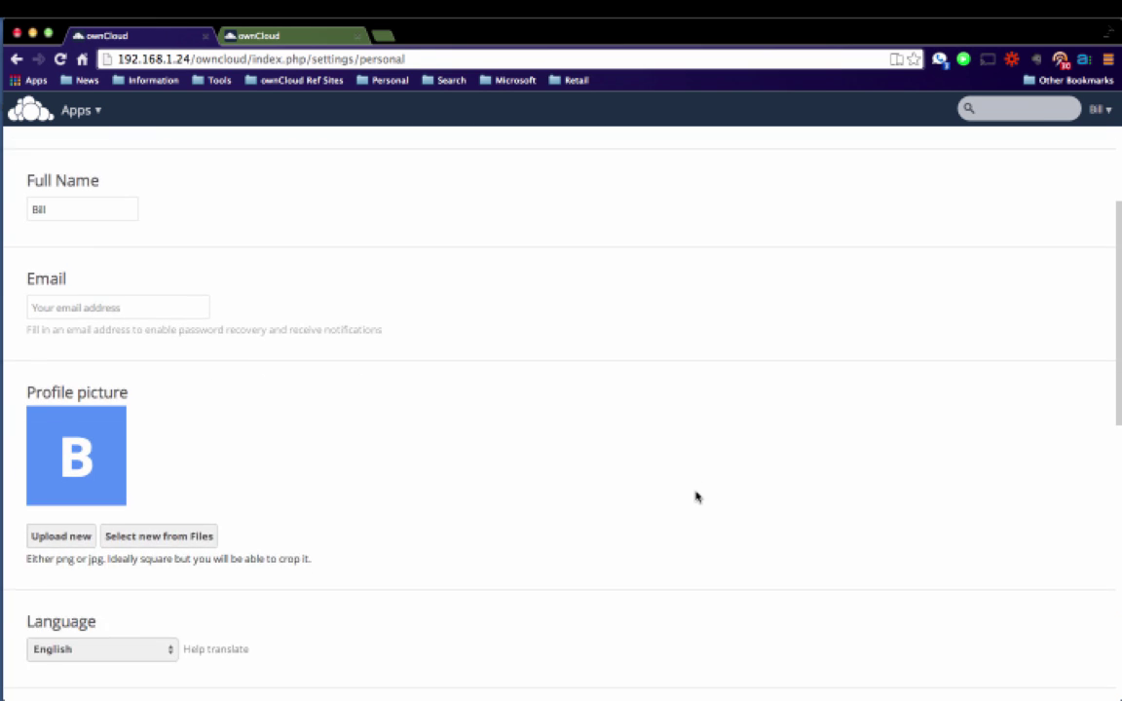
scroll(696, 497, down, 6)
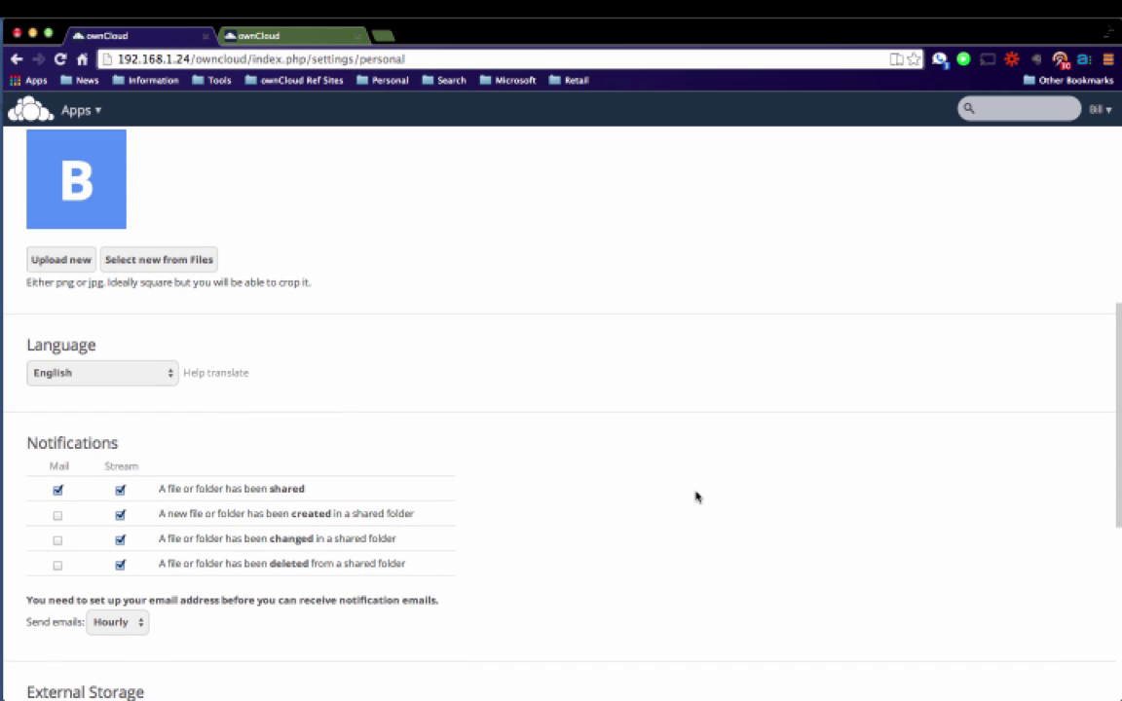
scroll(696, 497, down, 9)
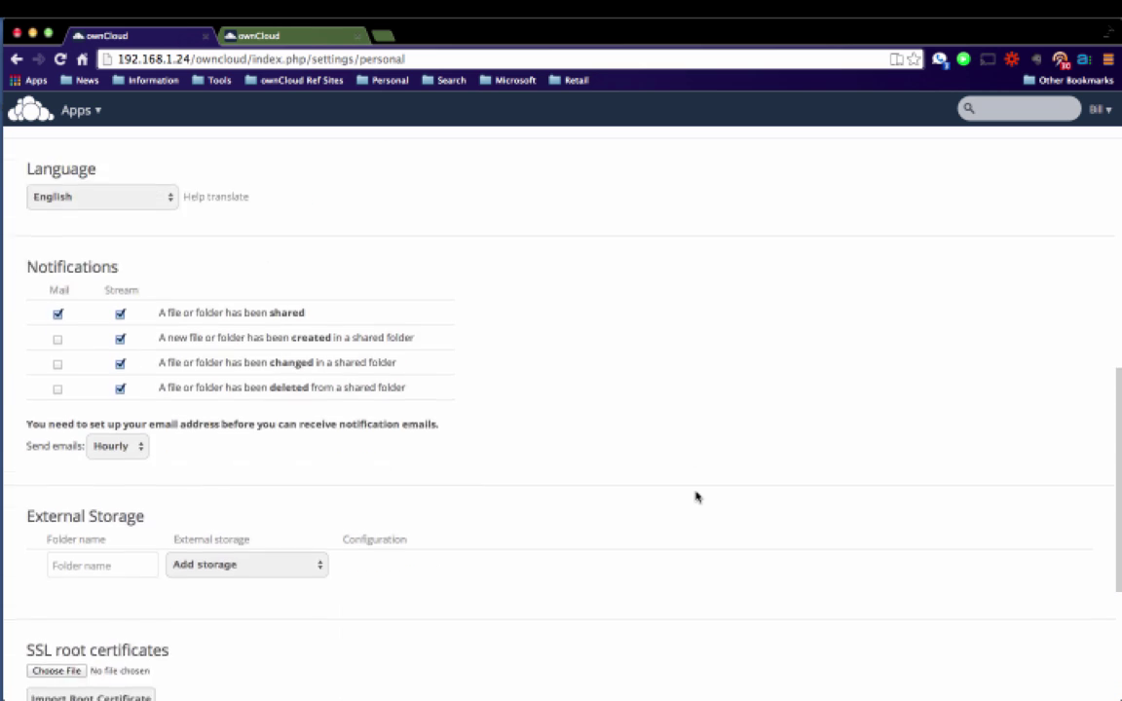
scroll(695, 497, down, 1)
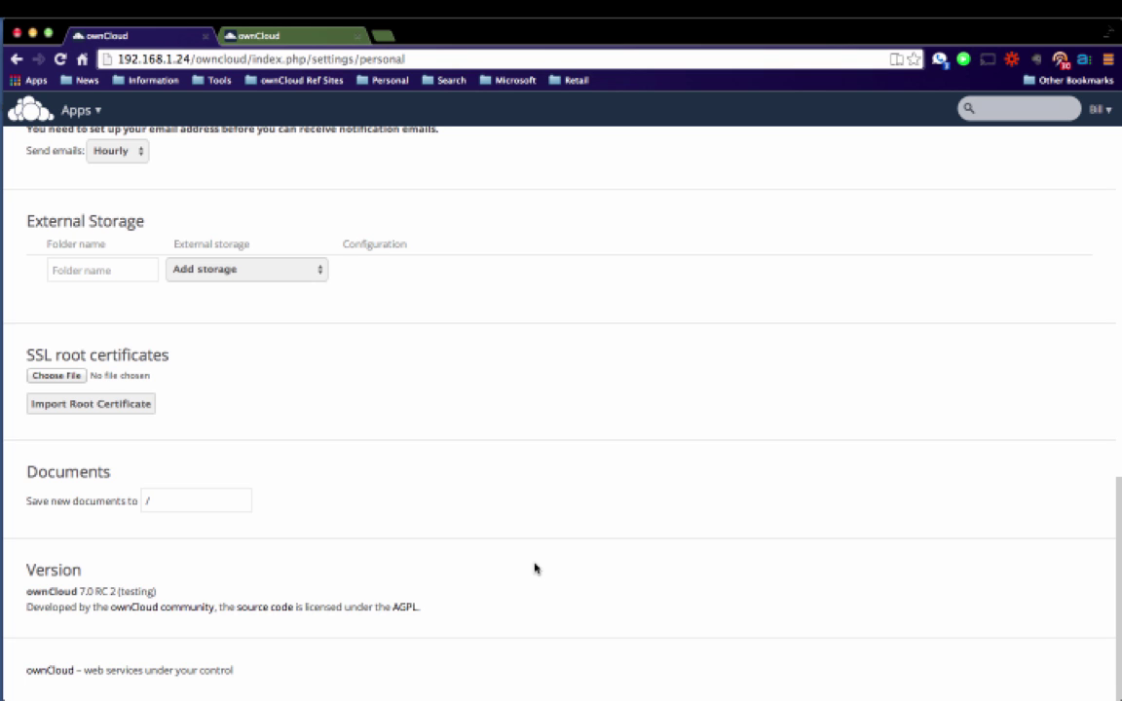
scroll(534, 568, up, 10)
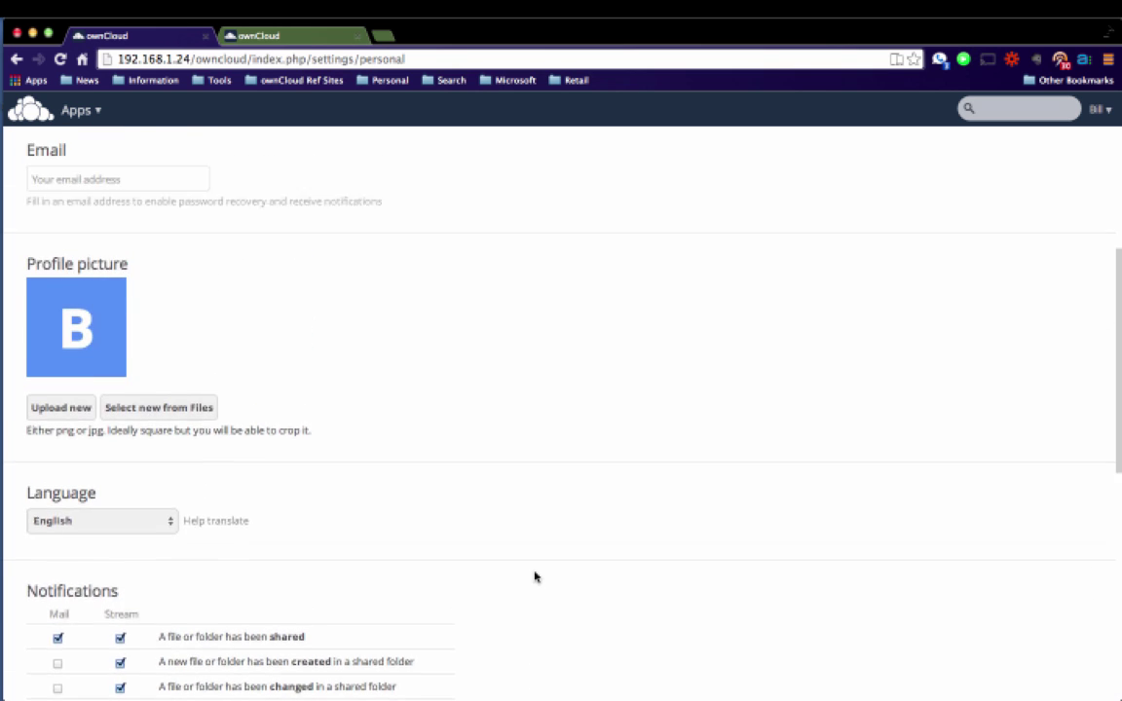
scroll(533, 577, up, 2)
scroll(533, 576, up, 10)
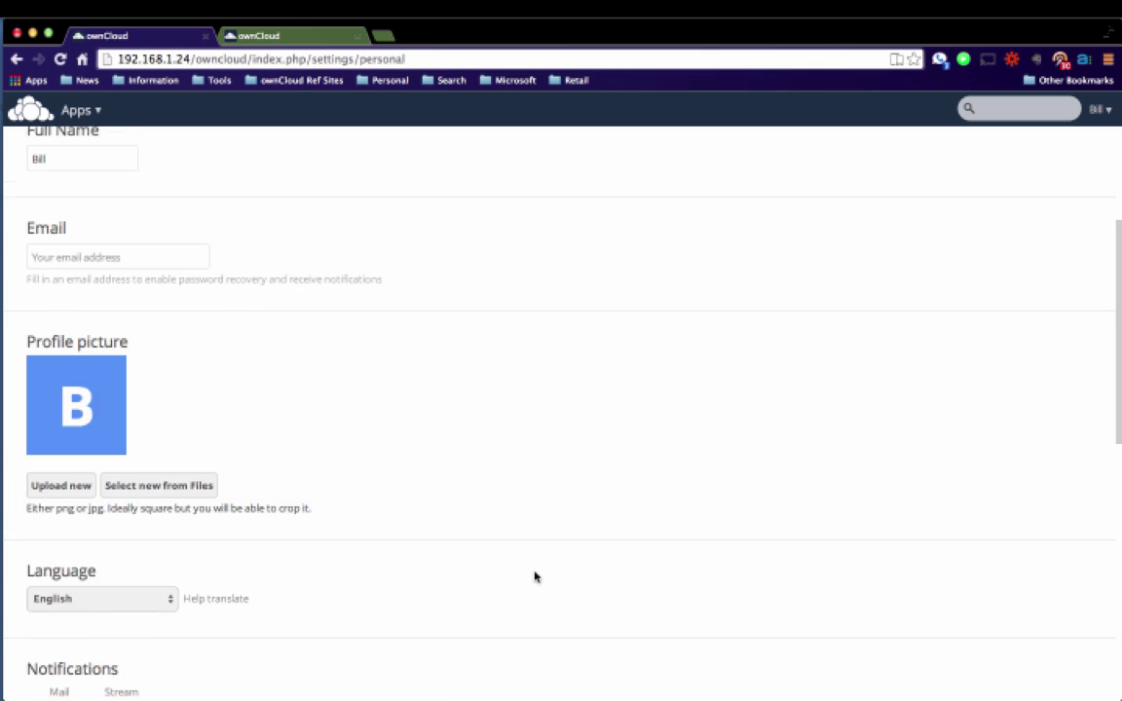
Log out and sign back in with the admin username and password.
click(1098, 110)
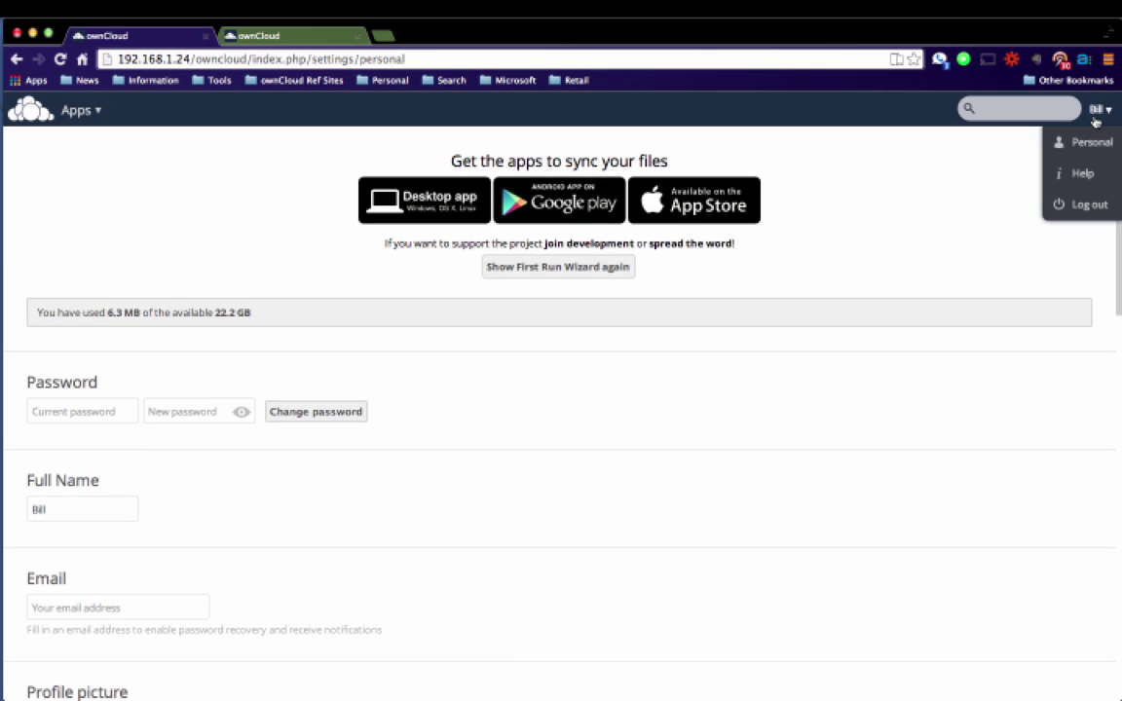
click(1078, 203)
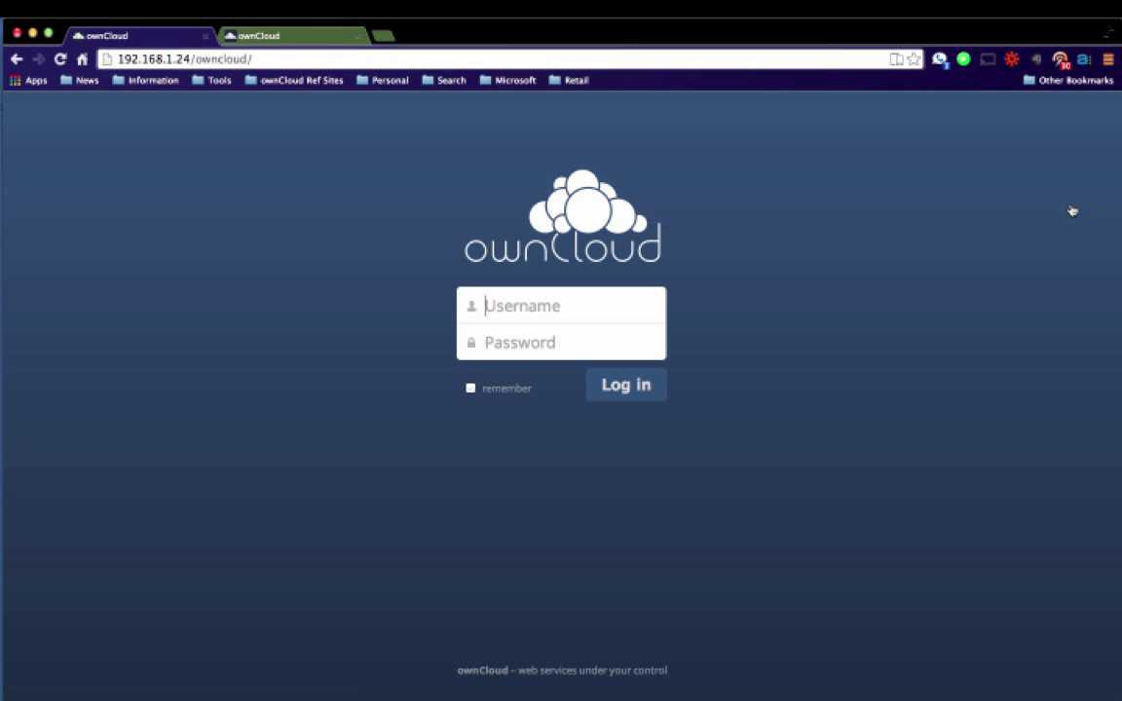
text(admin)
key(Tab)
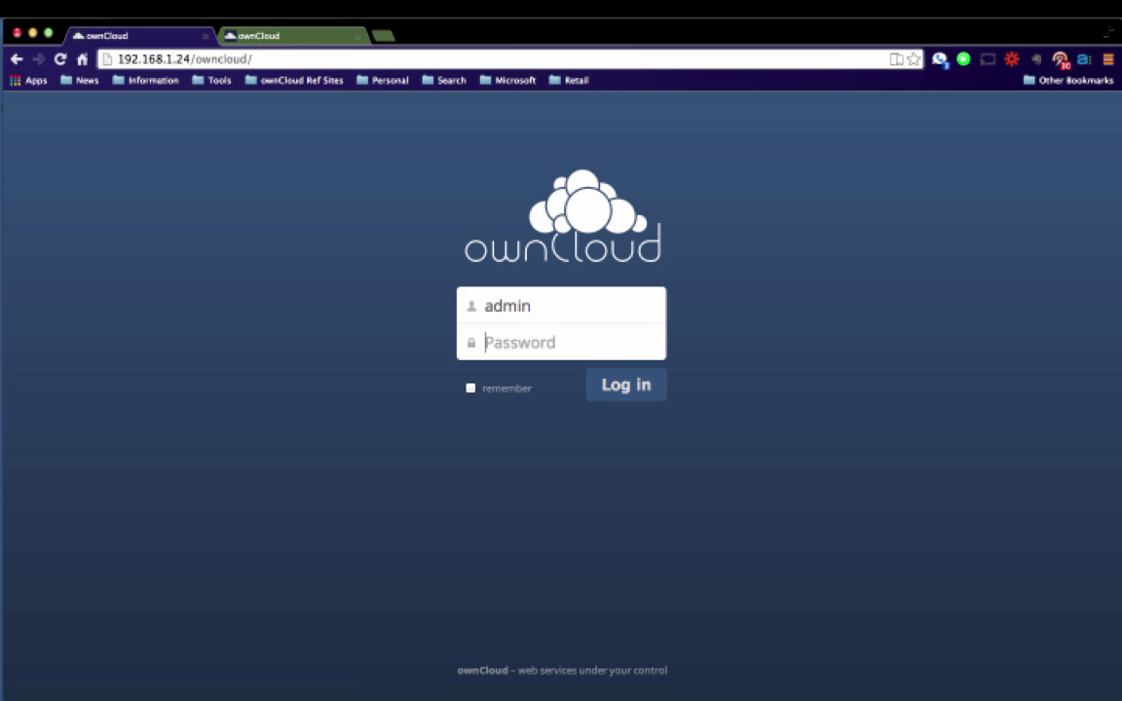
text(••••••••••)
key(Return)
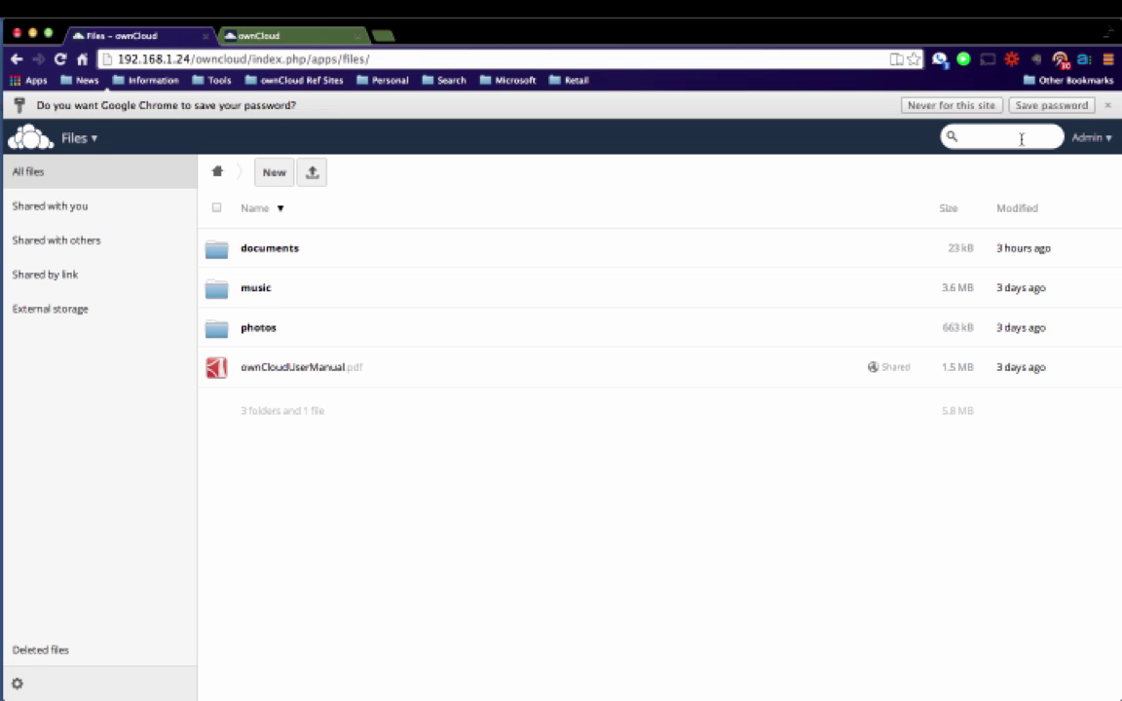
Go to the Users management page from the Admin menu.
click(1095, 137)
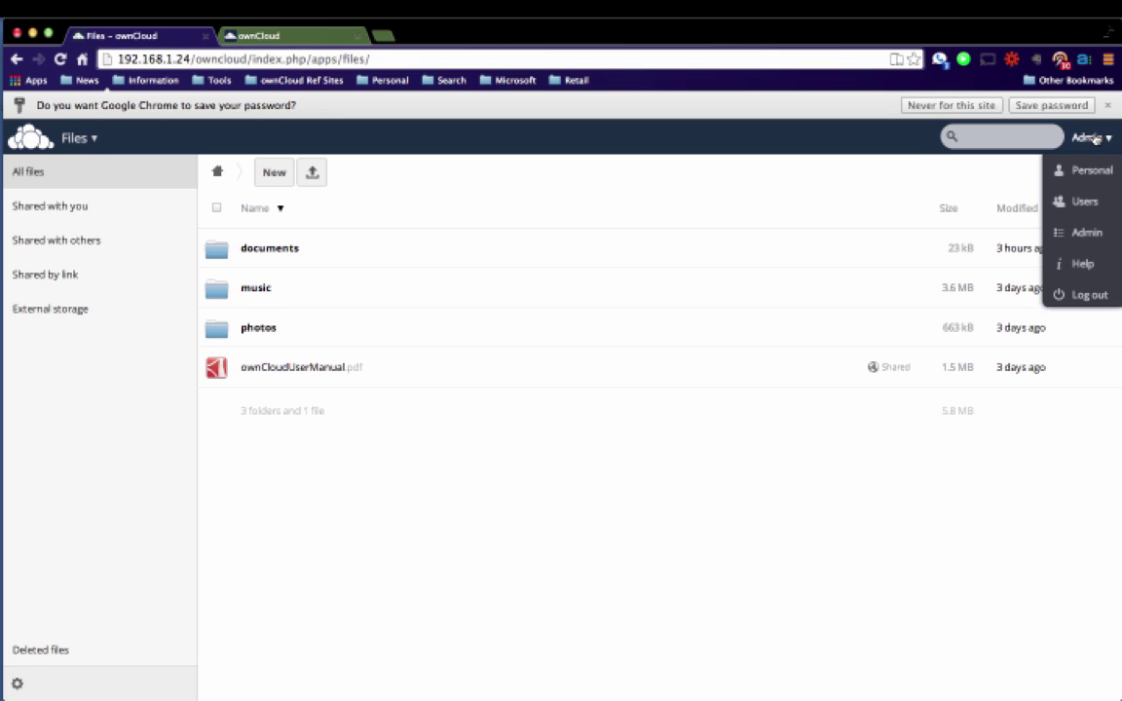
click(1086, 200)
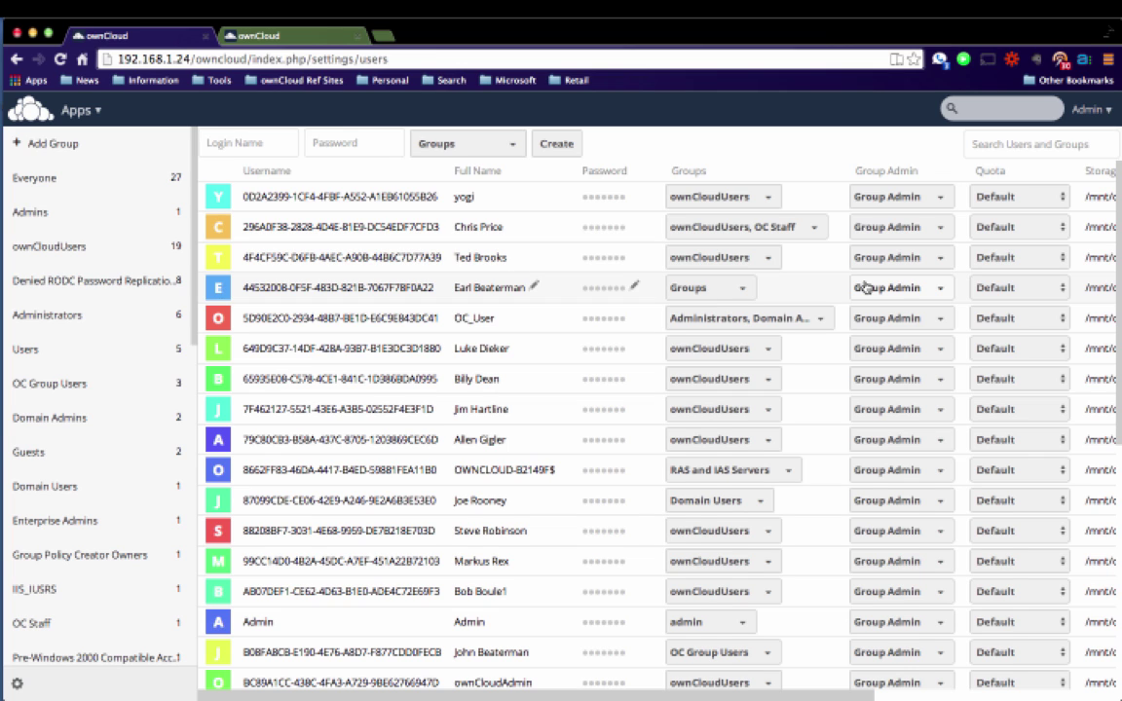
click(1020, 150)
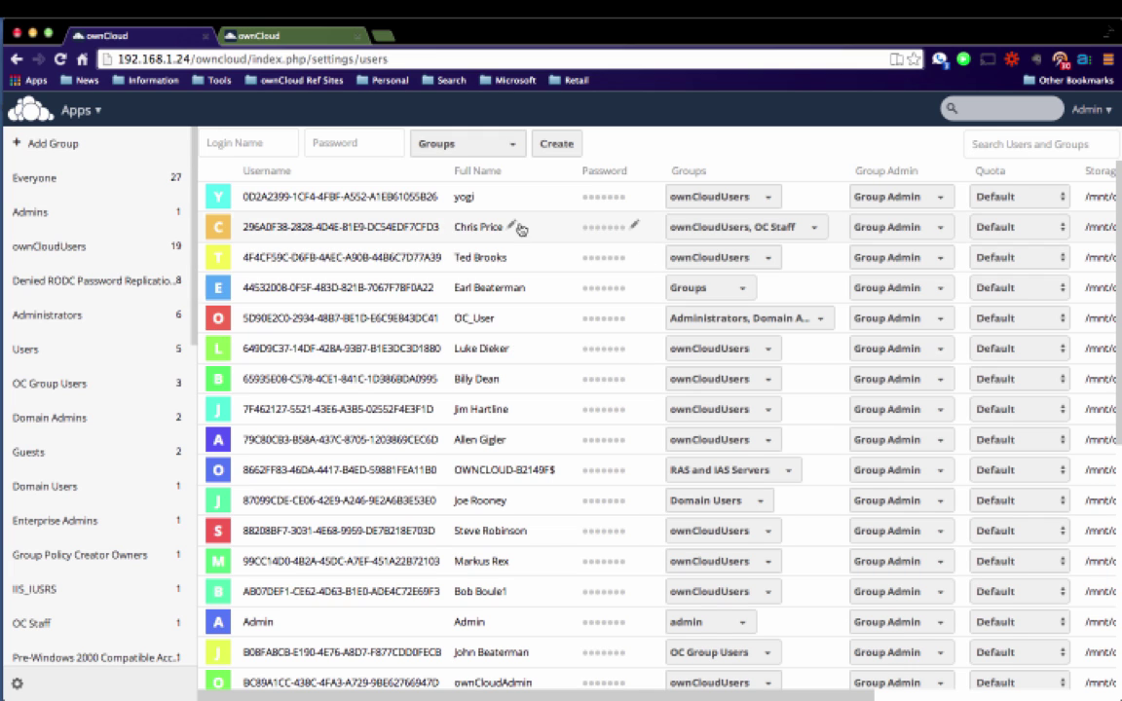
click(60, 359)
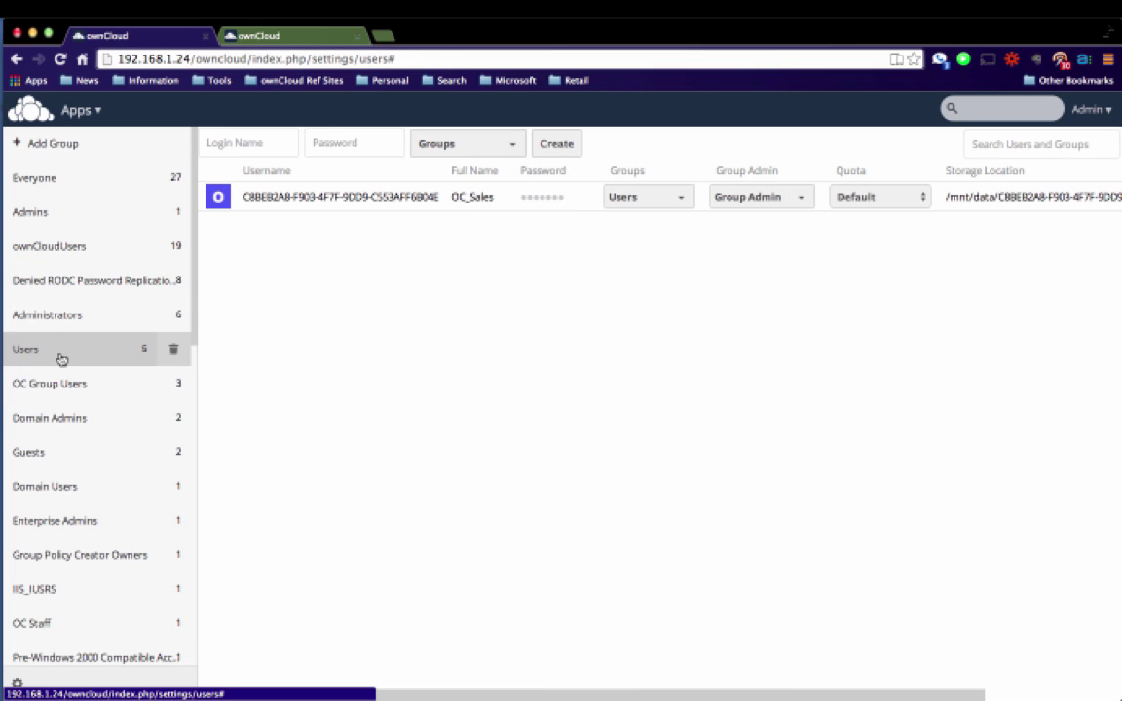
click(31, 217)
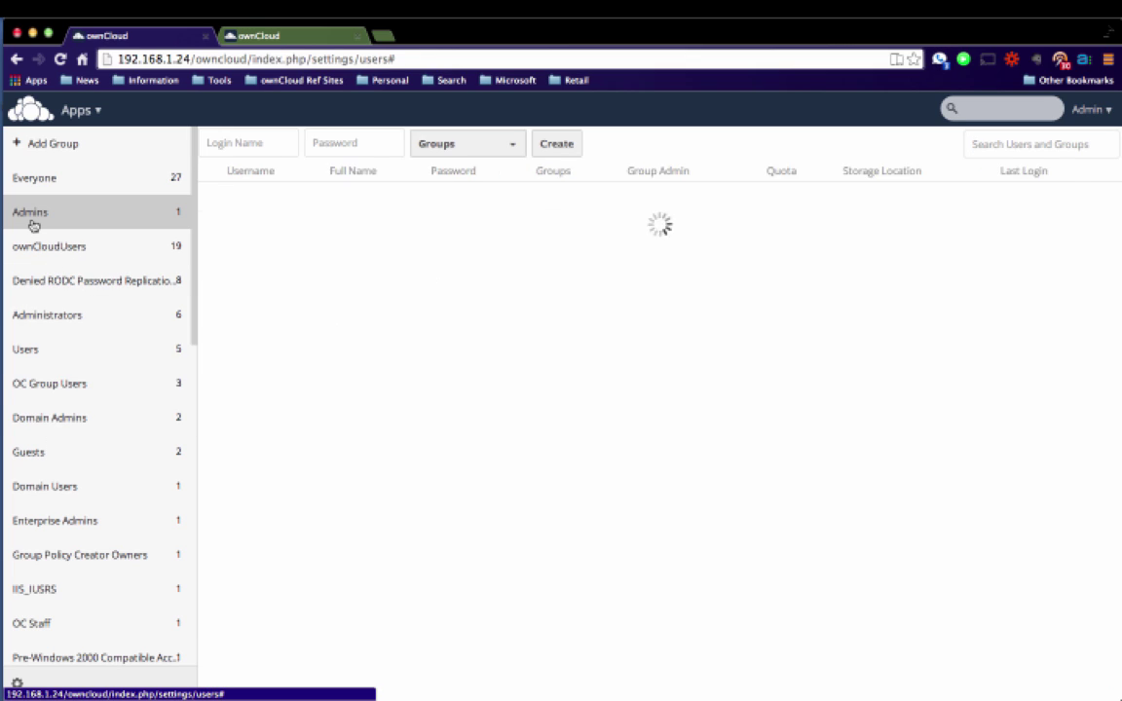
click(33, 256)
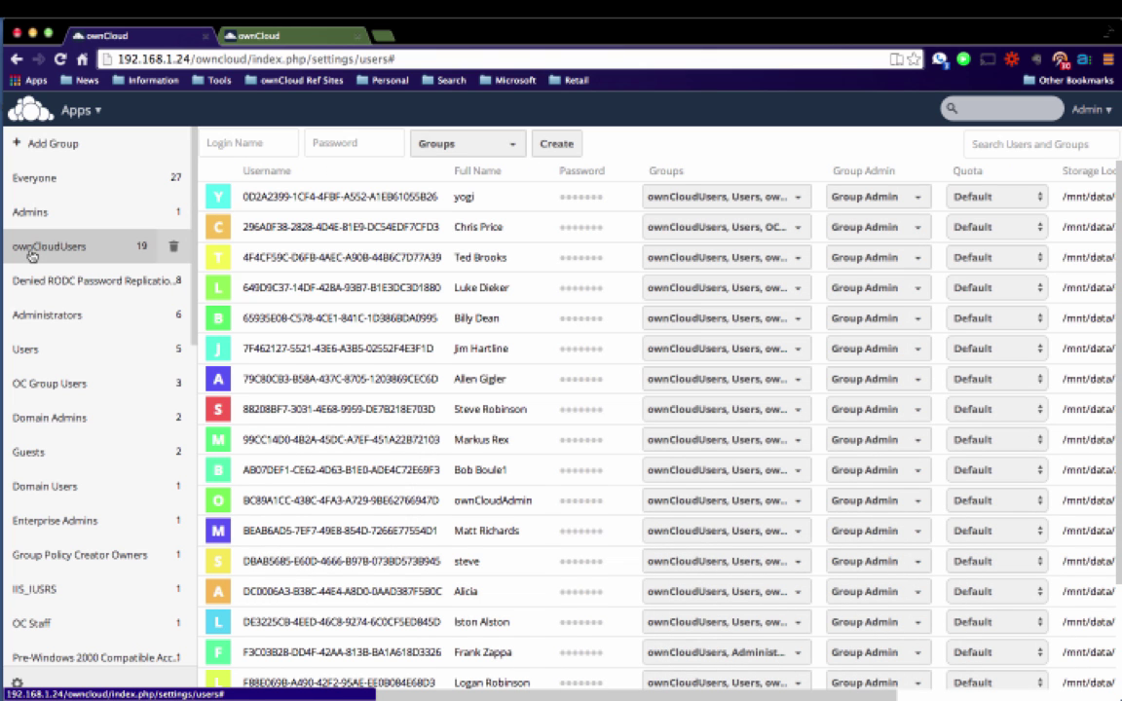
click(26, 176)
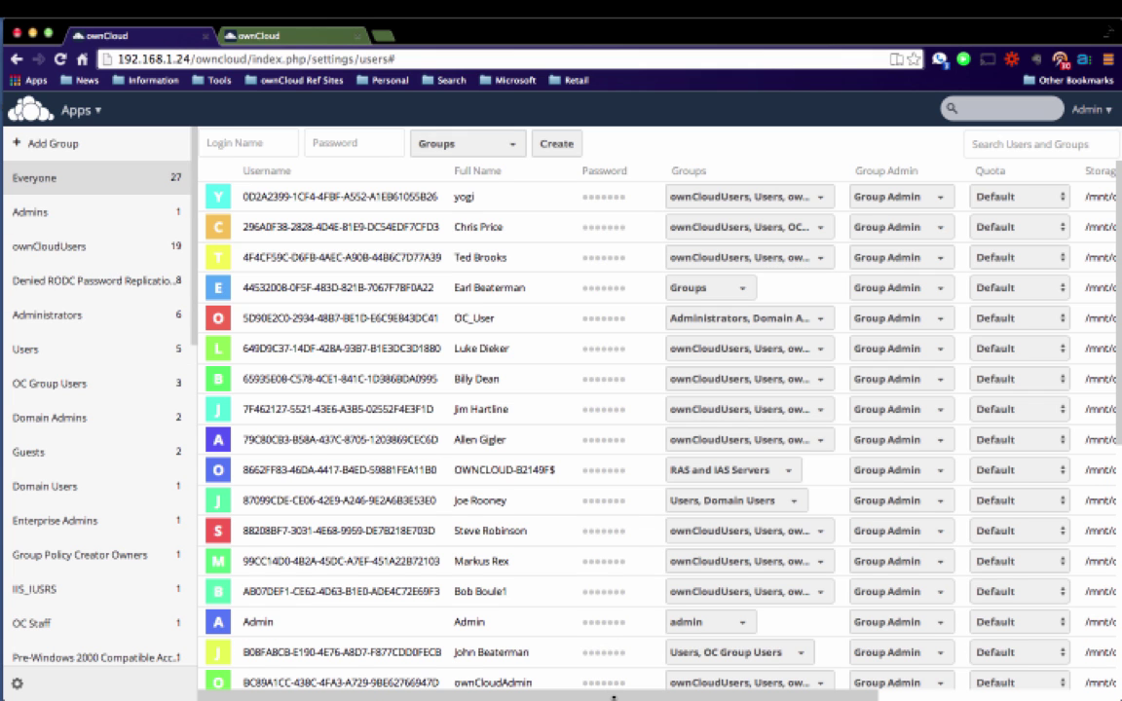
Browse the users table's columns, return to the top, and open the Admin account menu.
scroll(614, 697, right, 5)
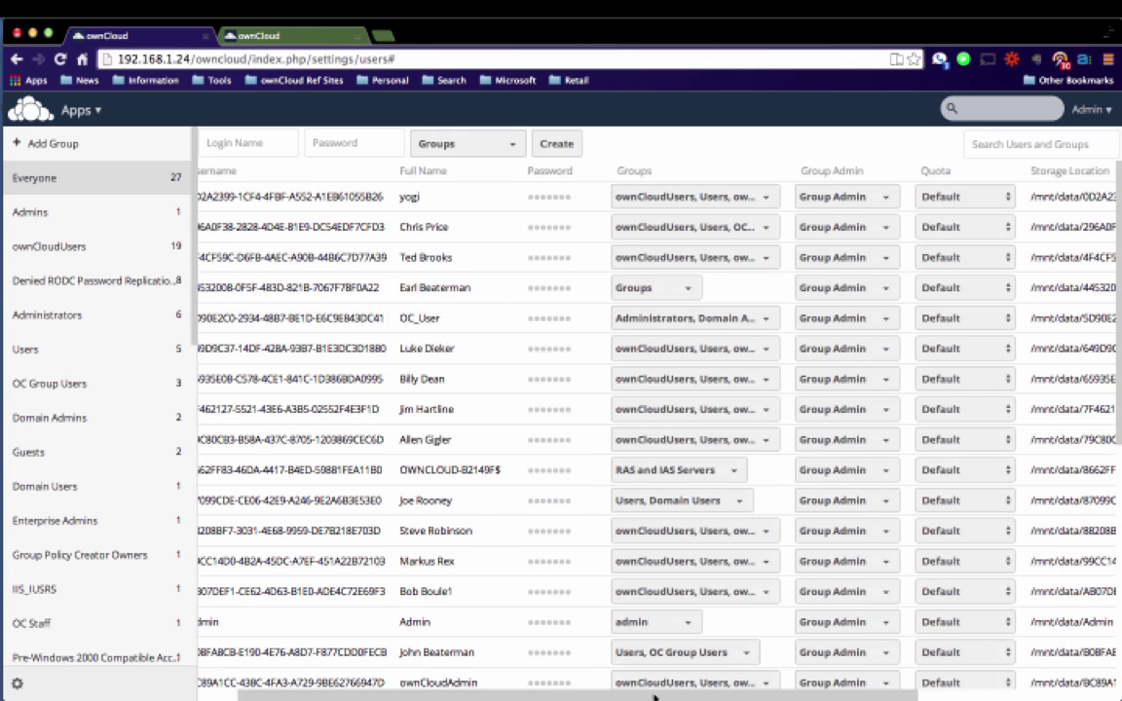
scroll(614, 697, right, 2)
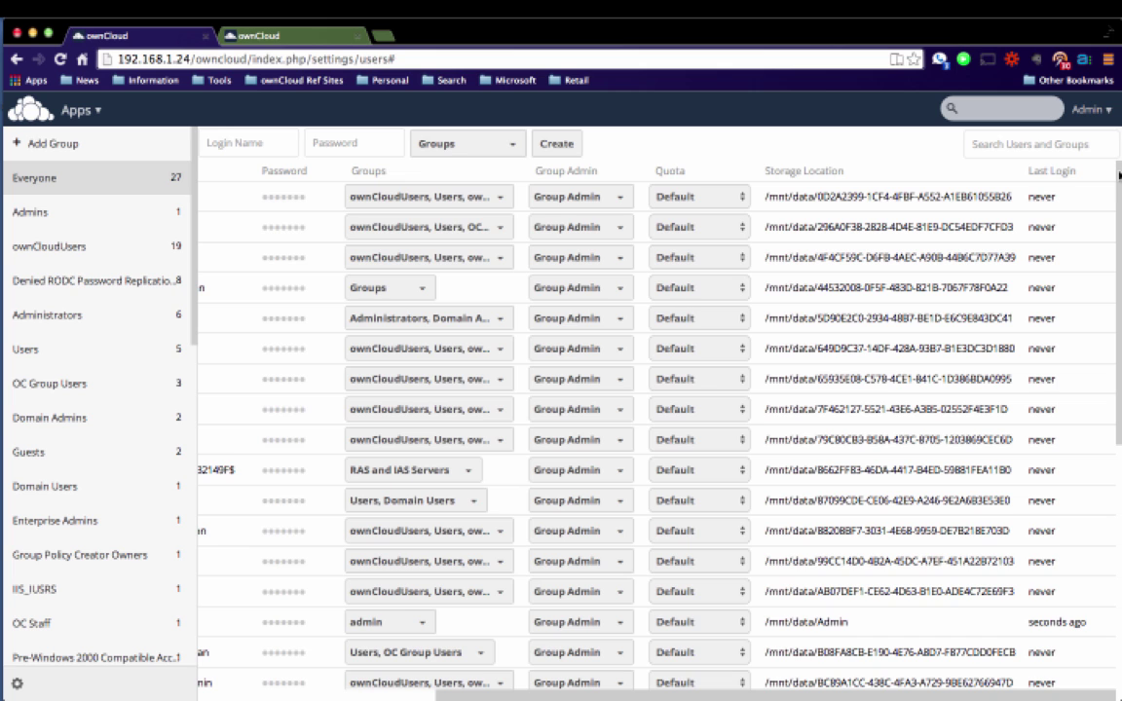
drag(1118, 176, 1097, 357)
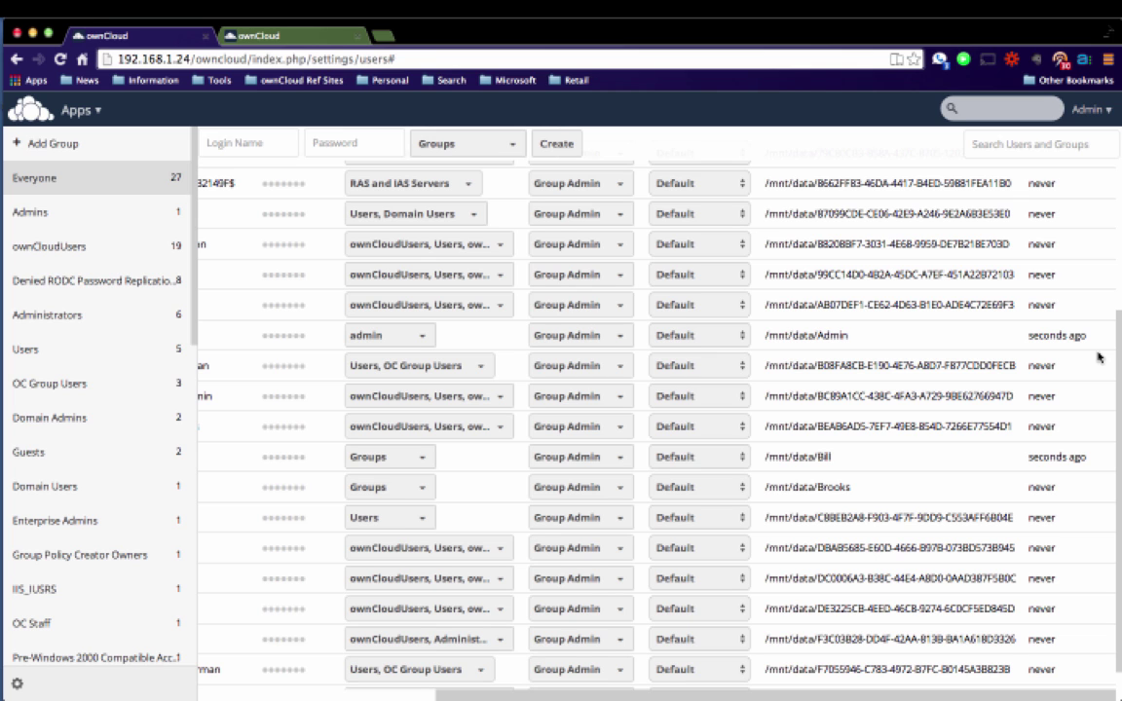
scroll(1118, 290, up, 2)
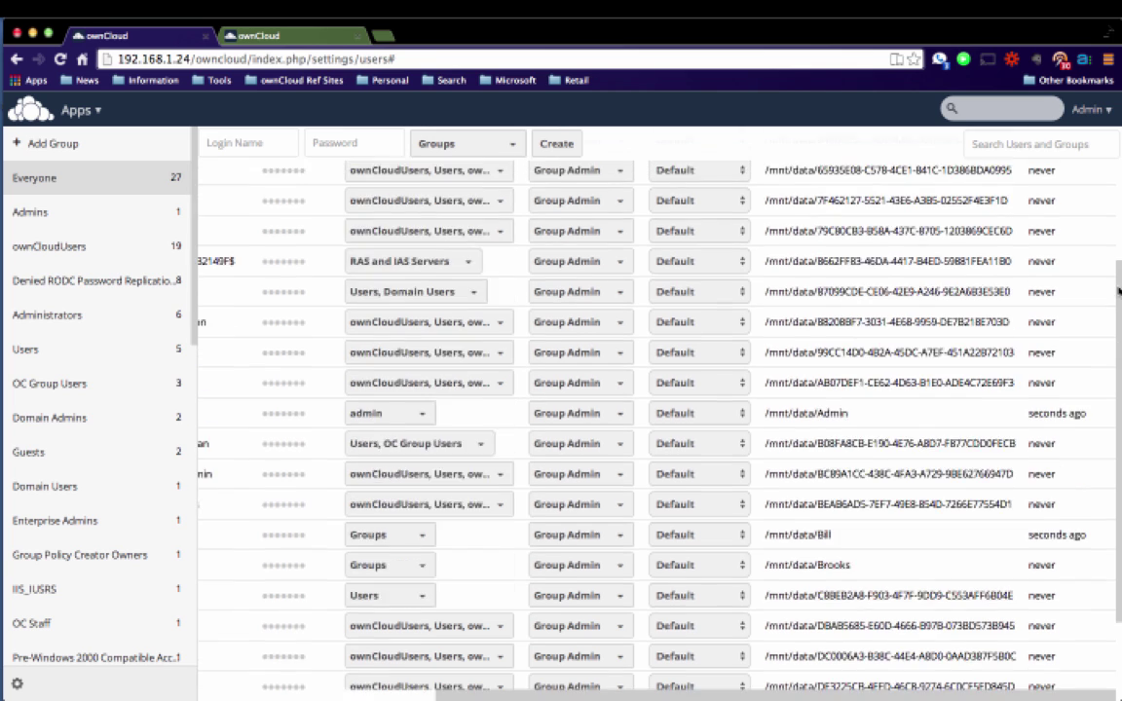
scroll(1118, 291, up, 5)
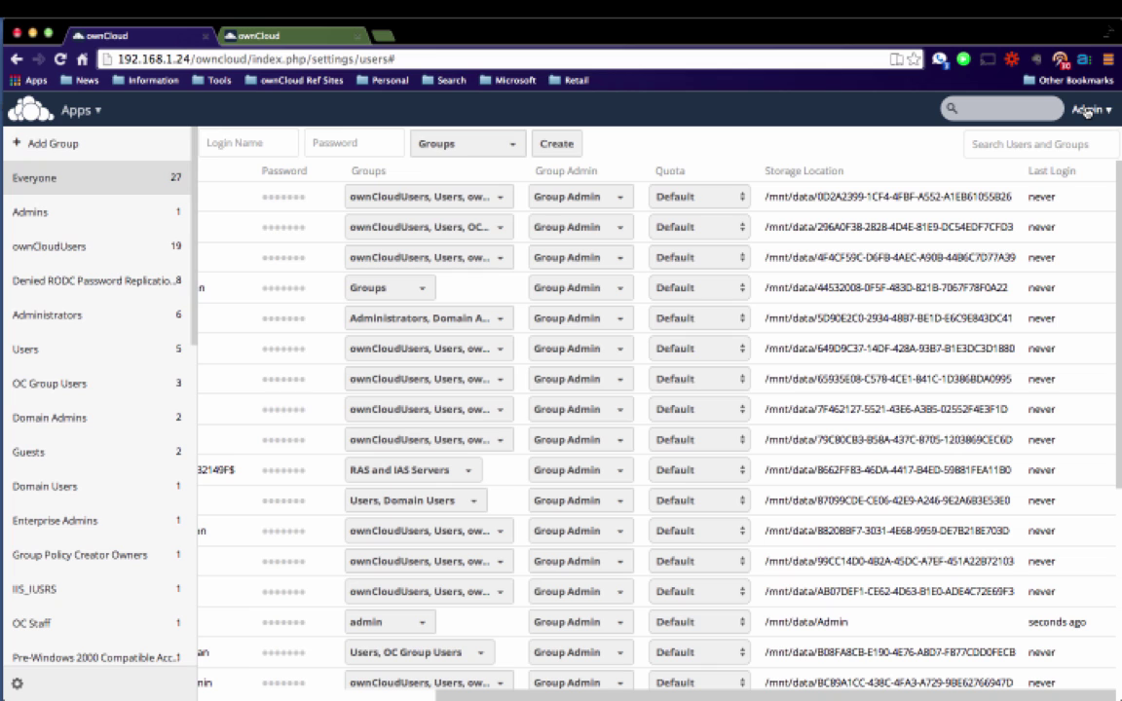
click(1087, 112)
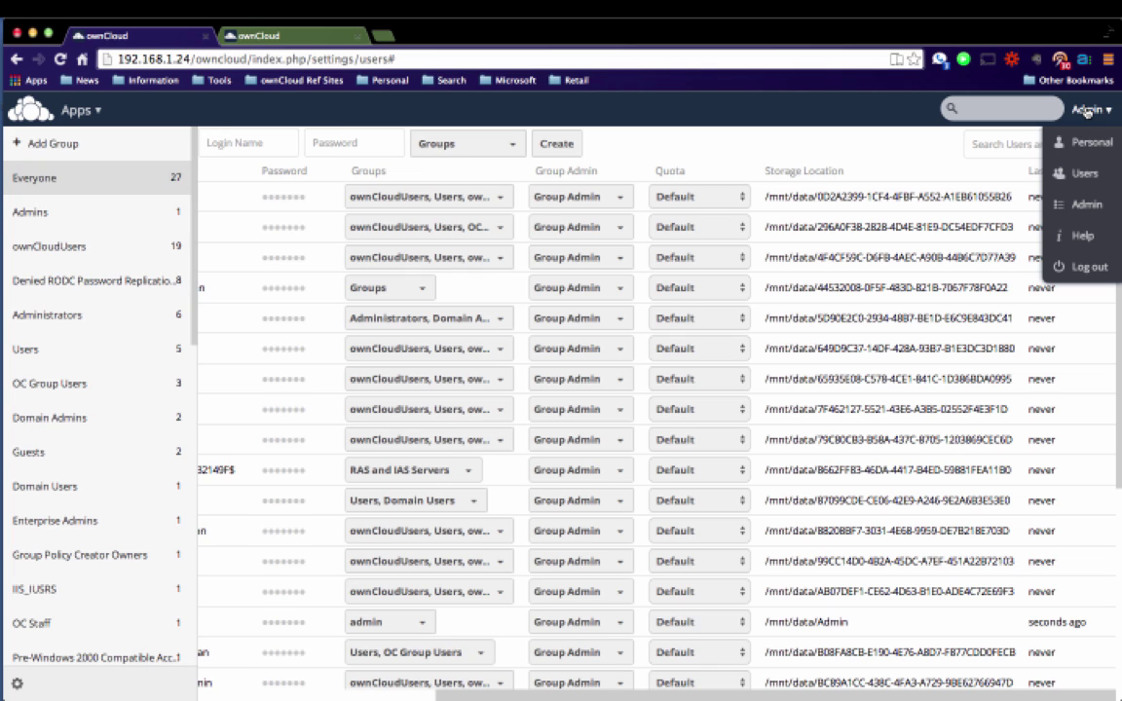
Go to Admin settings and disable FTP and SFTP for user external storage.
click(1078, 205)
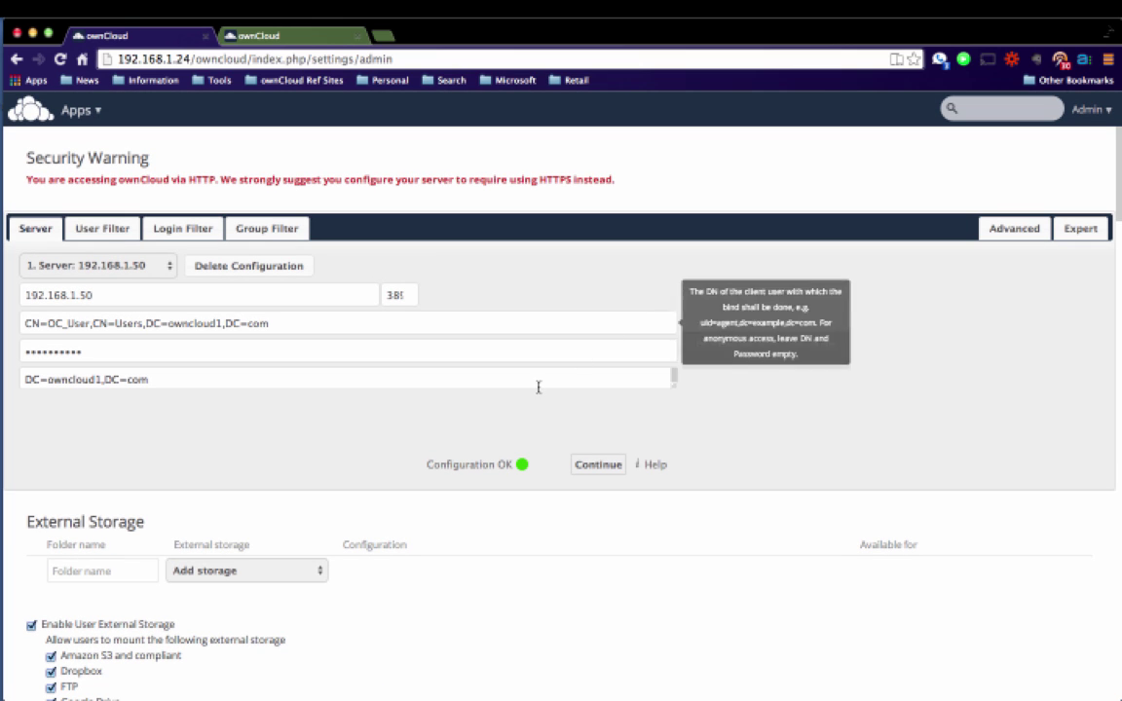
scroll(383, 582, down, 3)
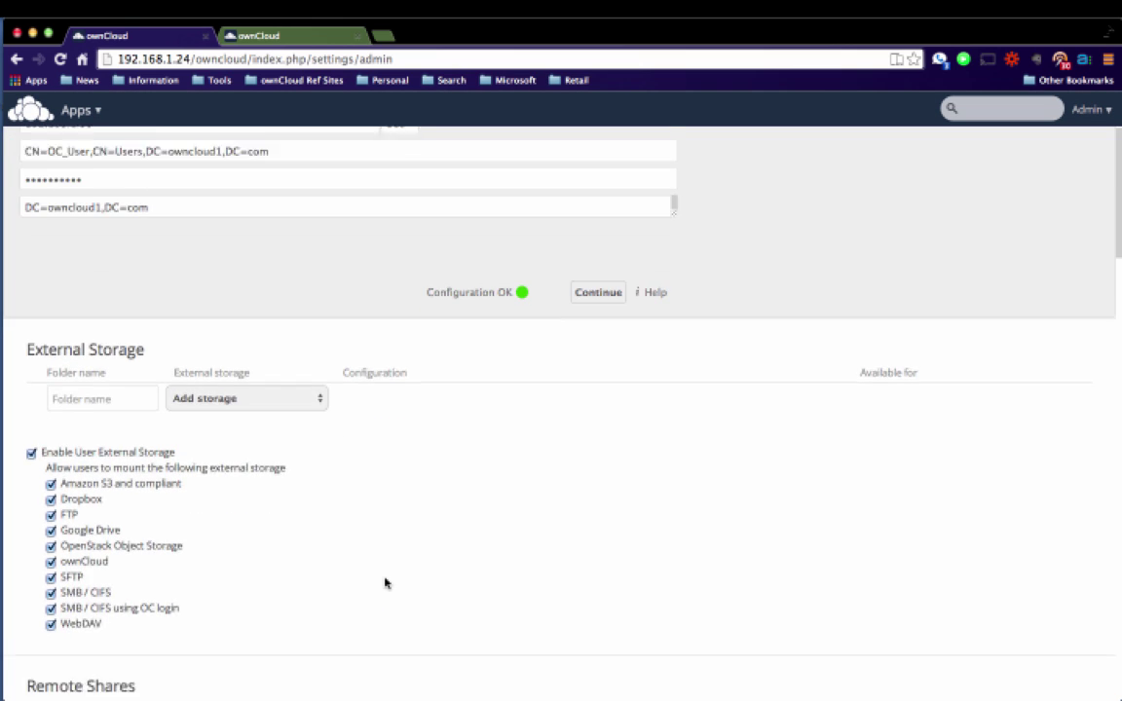
scroll(384, 583, down, 1)
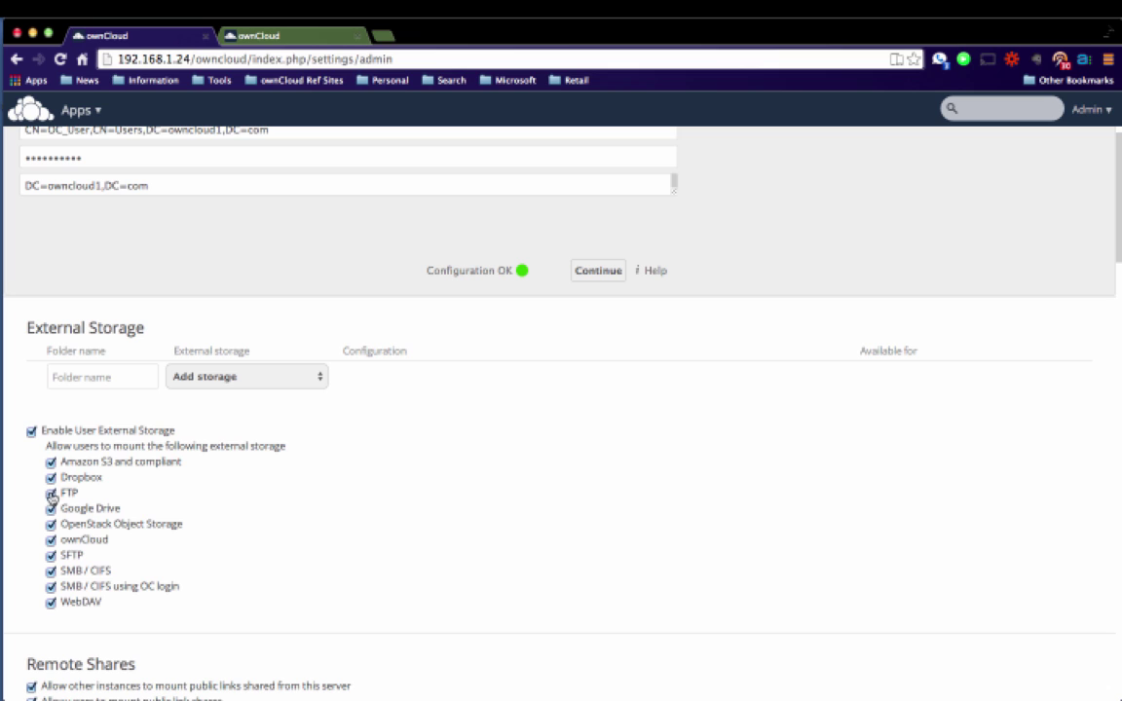
click(50, 492)
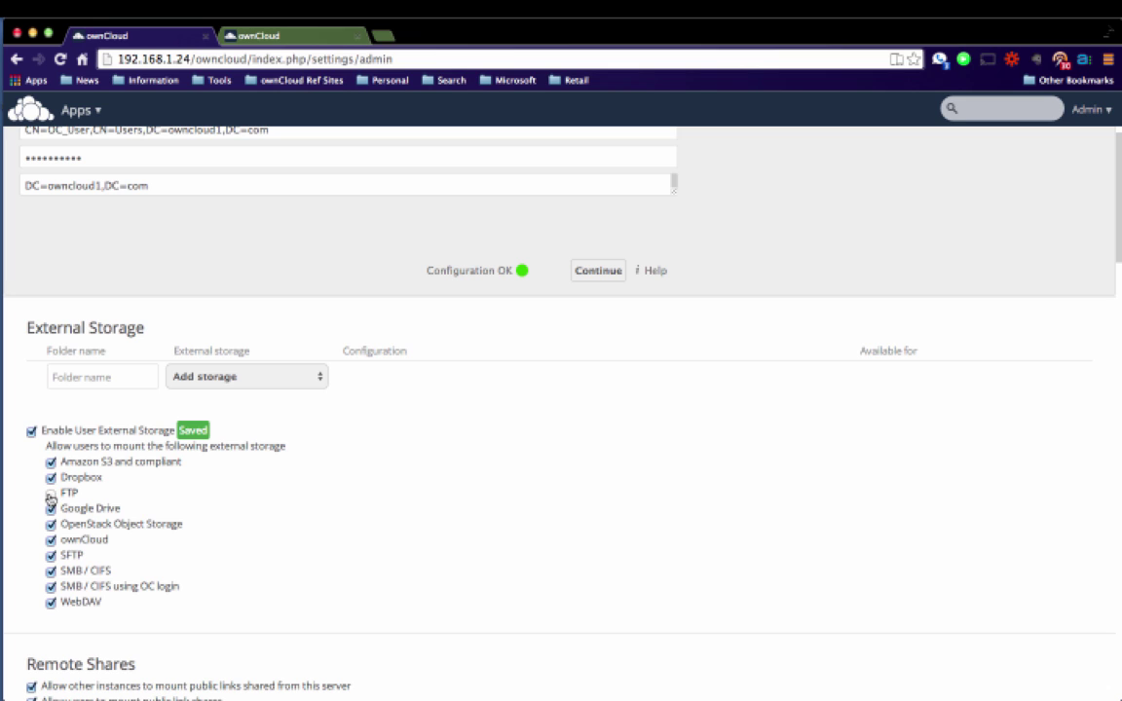
click(51, 556)
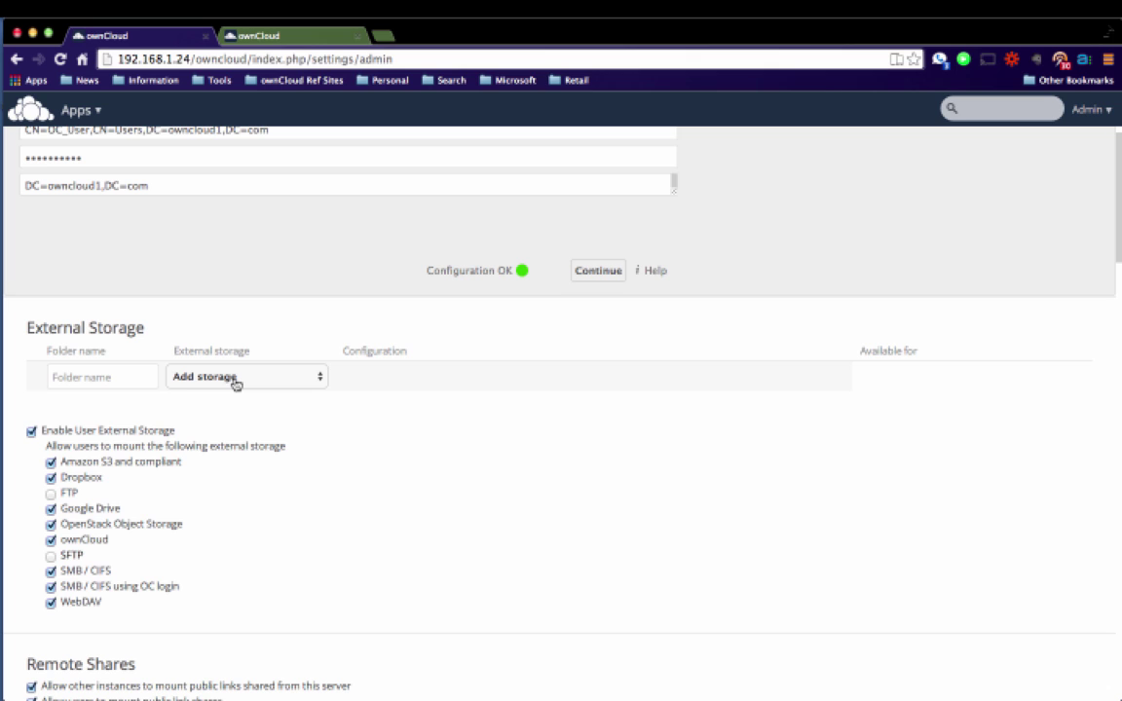
click(234, 383)
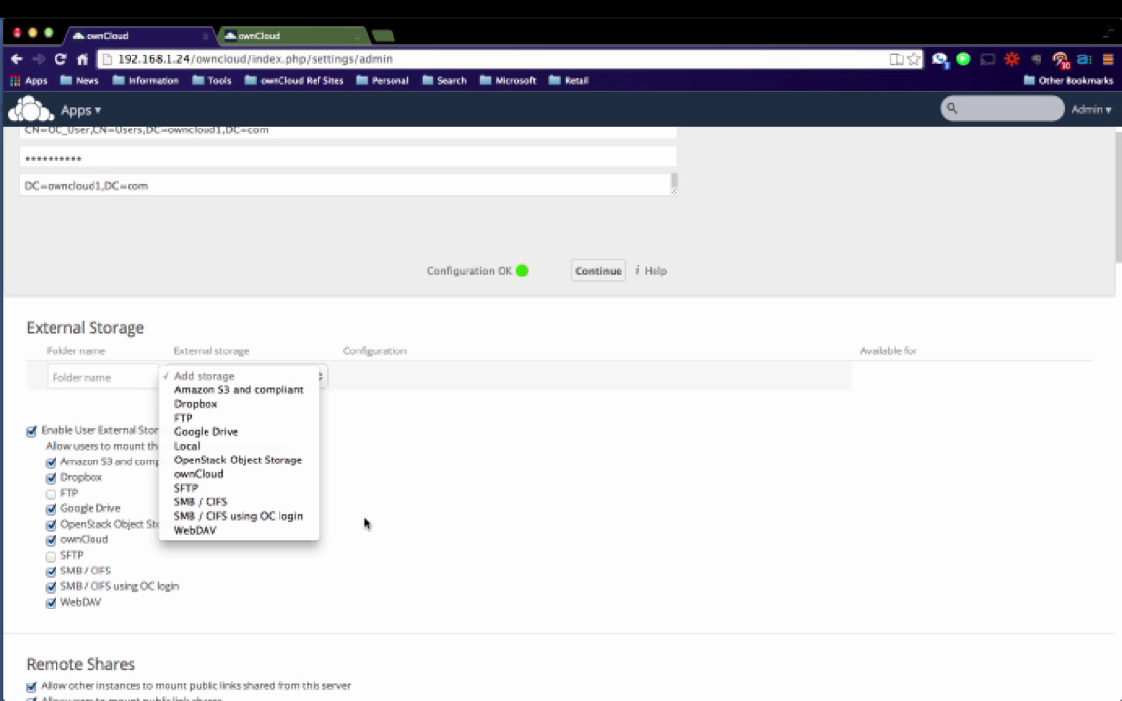
click(403, 531)
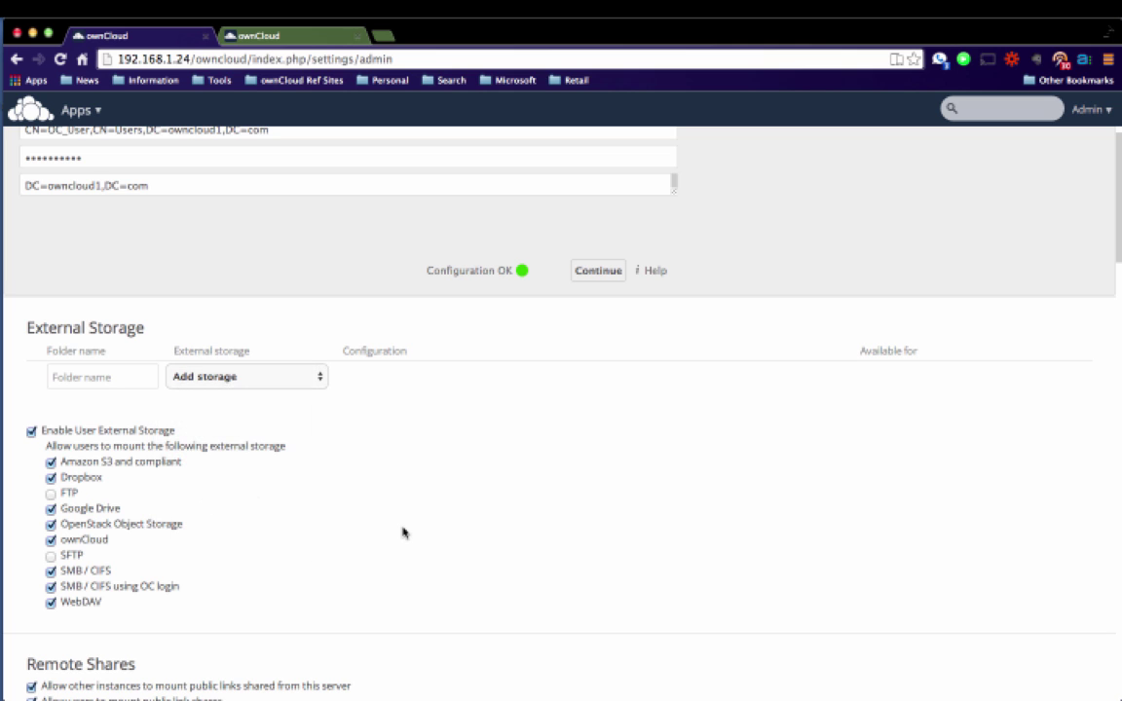
scroll(403, 531, down, 3)
scroll(404, 532, down, 4)
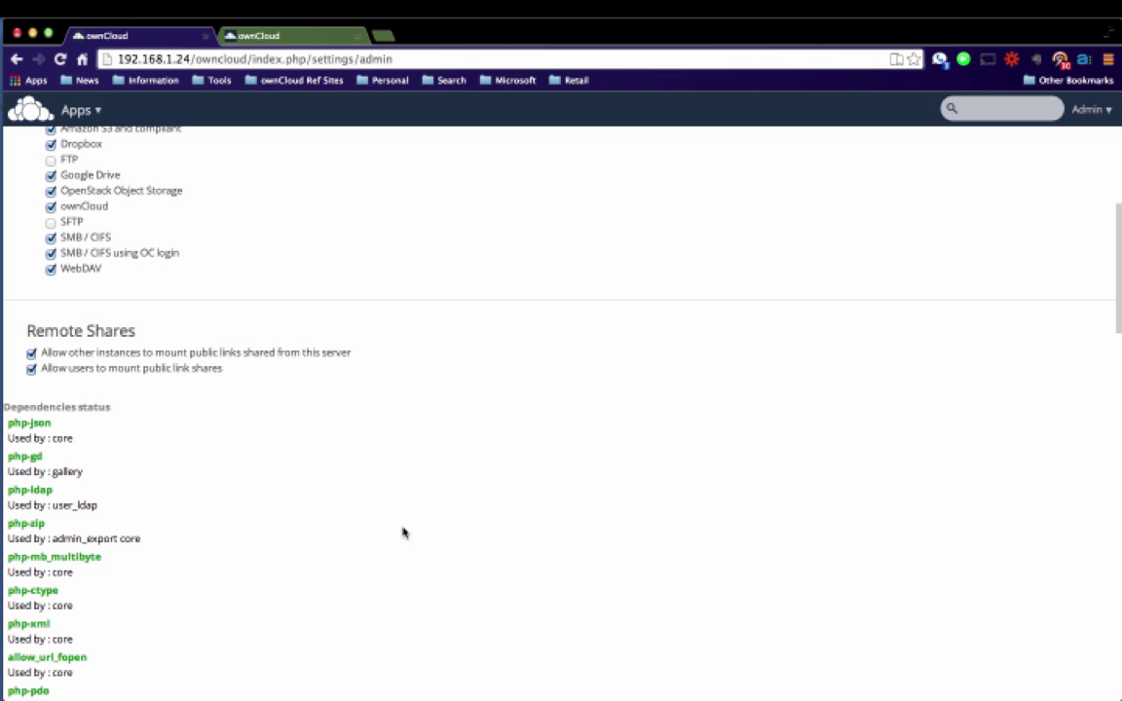
scroll(403, 532, down, 10)
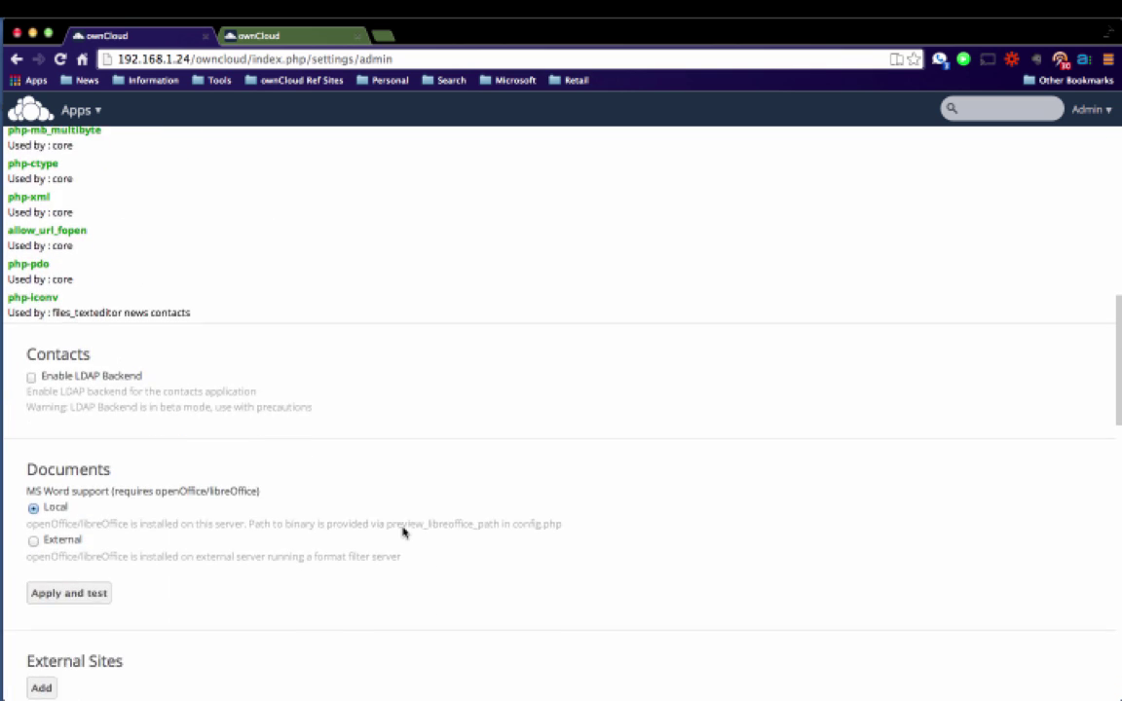
scroll(403, 531, down, 1)
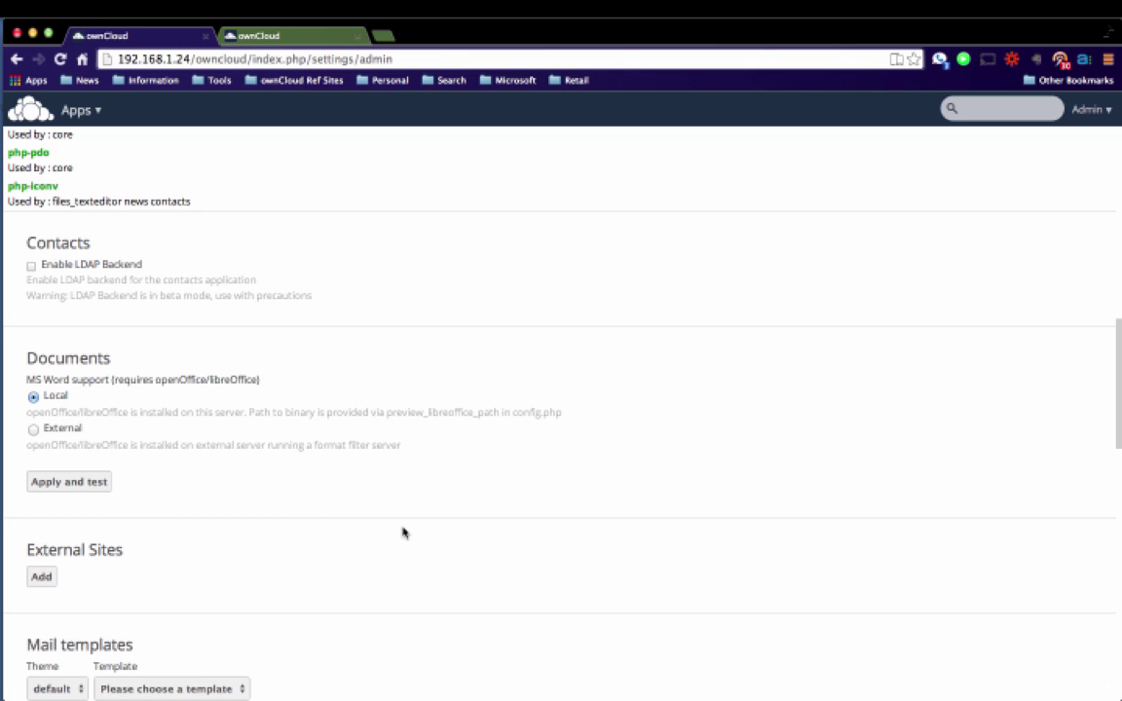
scroll(403, 533, down, 5)
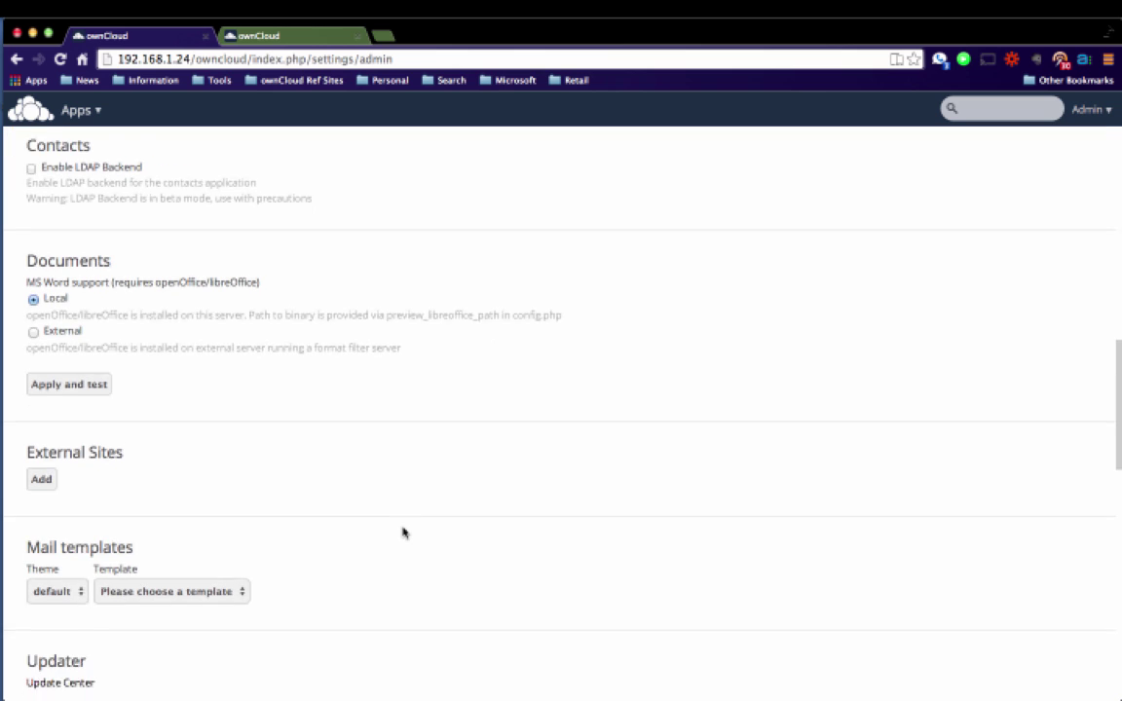
scroll(403, 533, down, 2)
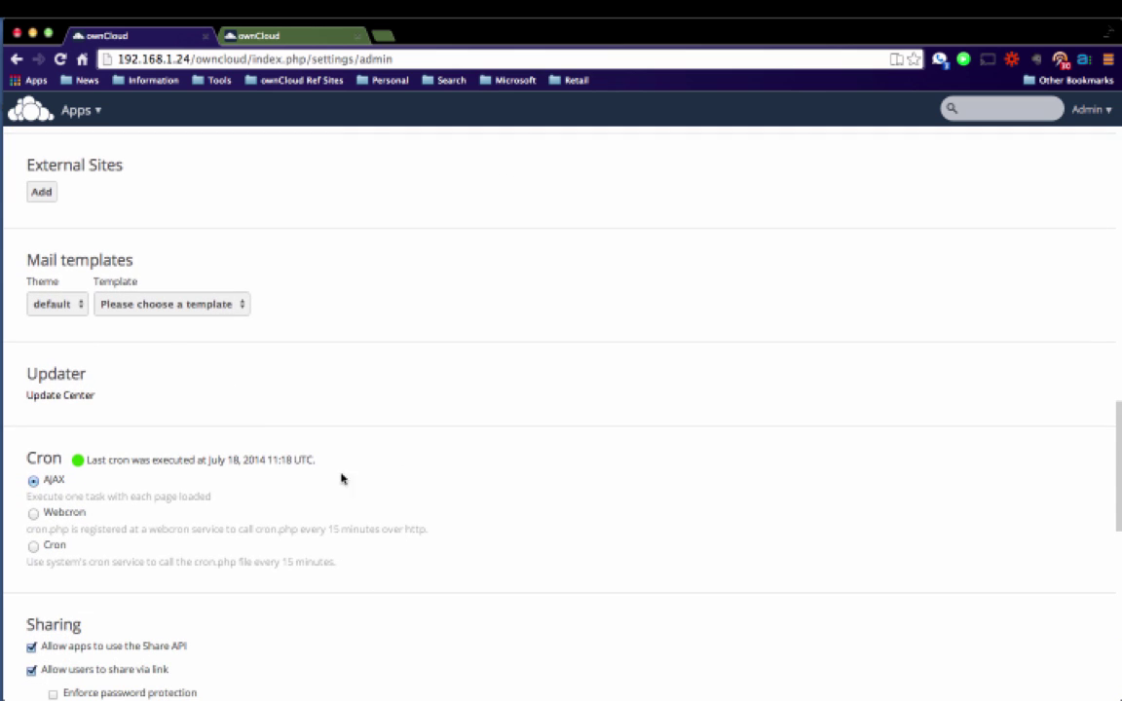
Keep the default theme and load the Sharing email template into the mail template editor.
click(59, 306)
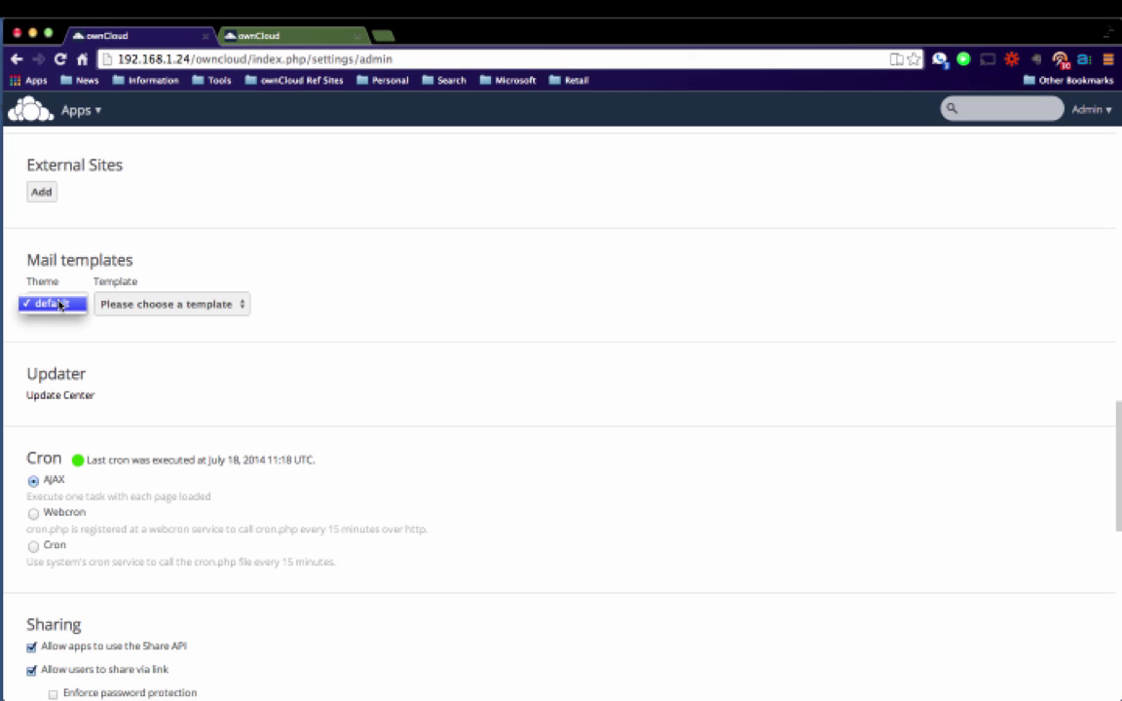
click(130, 301)
click(127, 303)
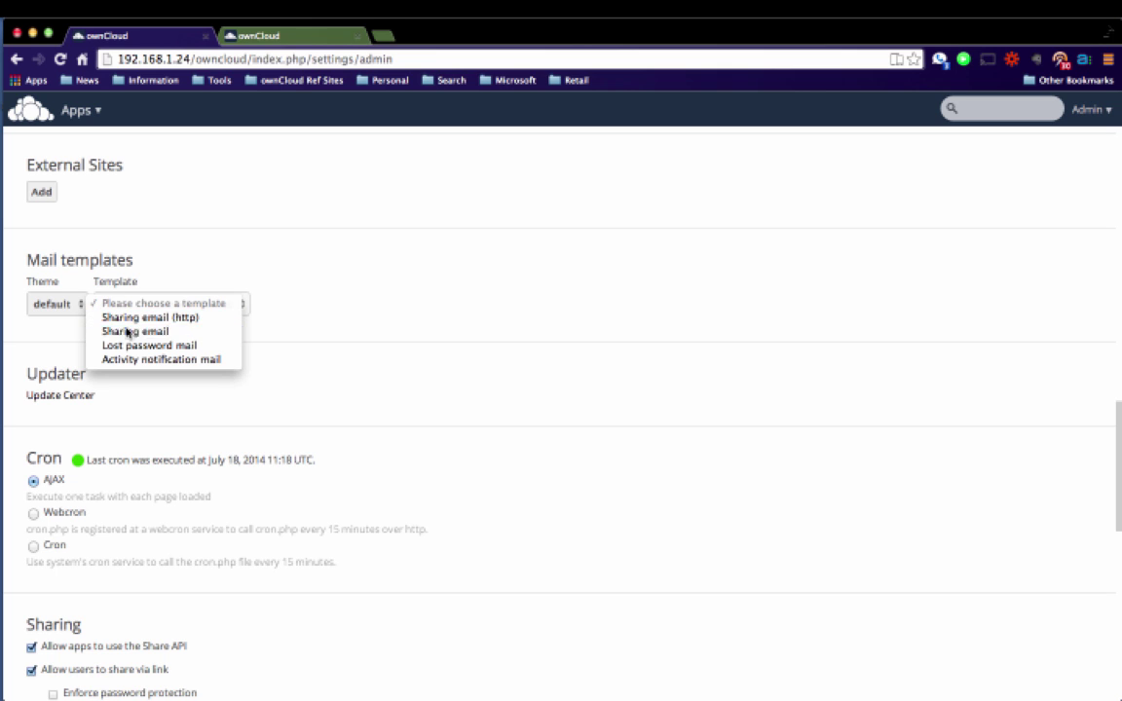
click(118, 330)
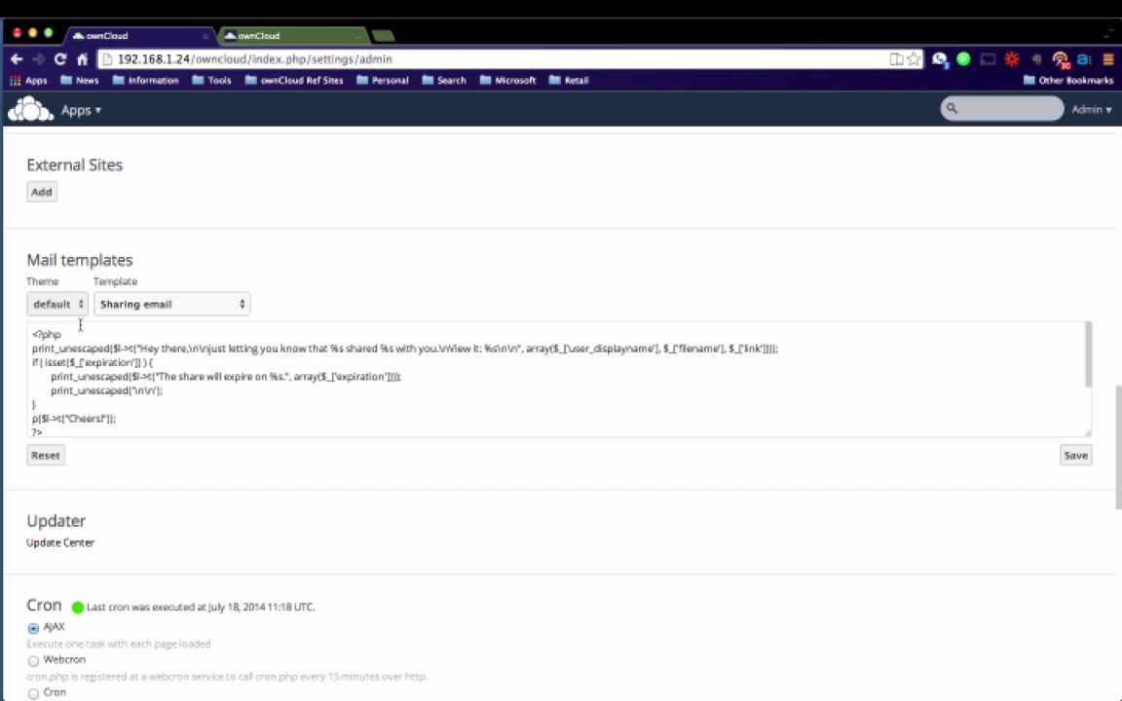
scroll(160, 416, down, 3)
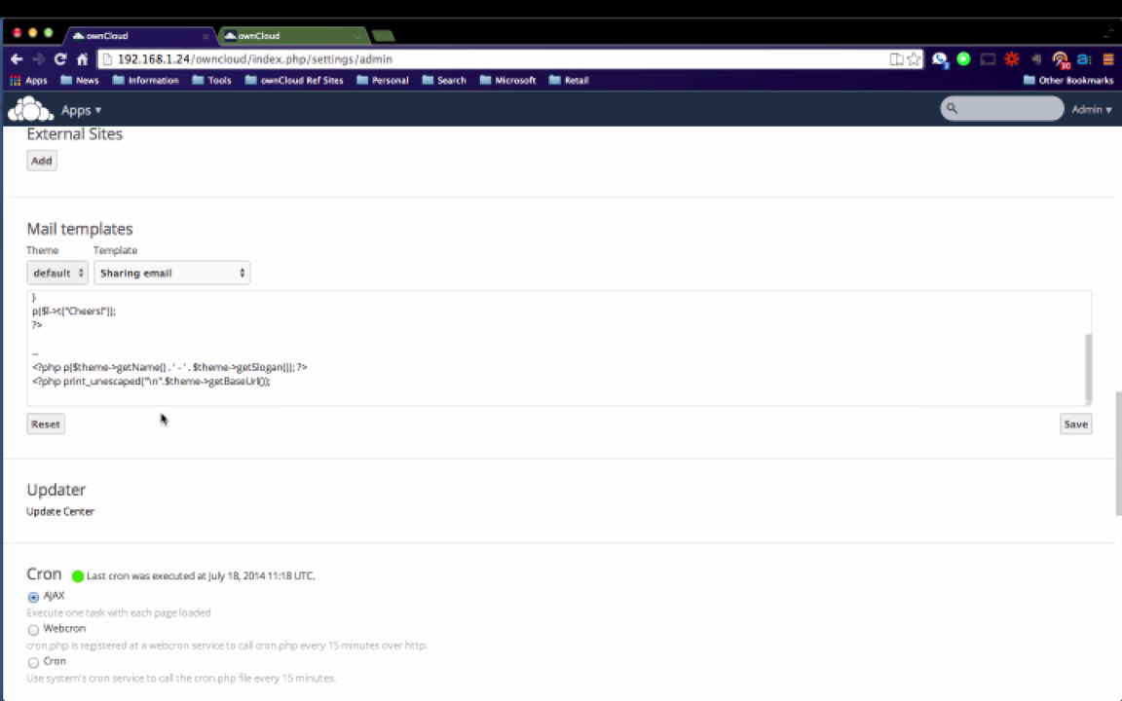
scroll(301, 446, down, 10)
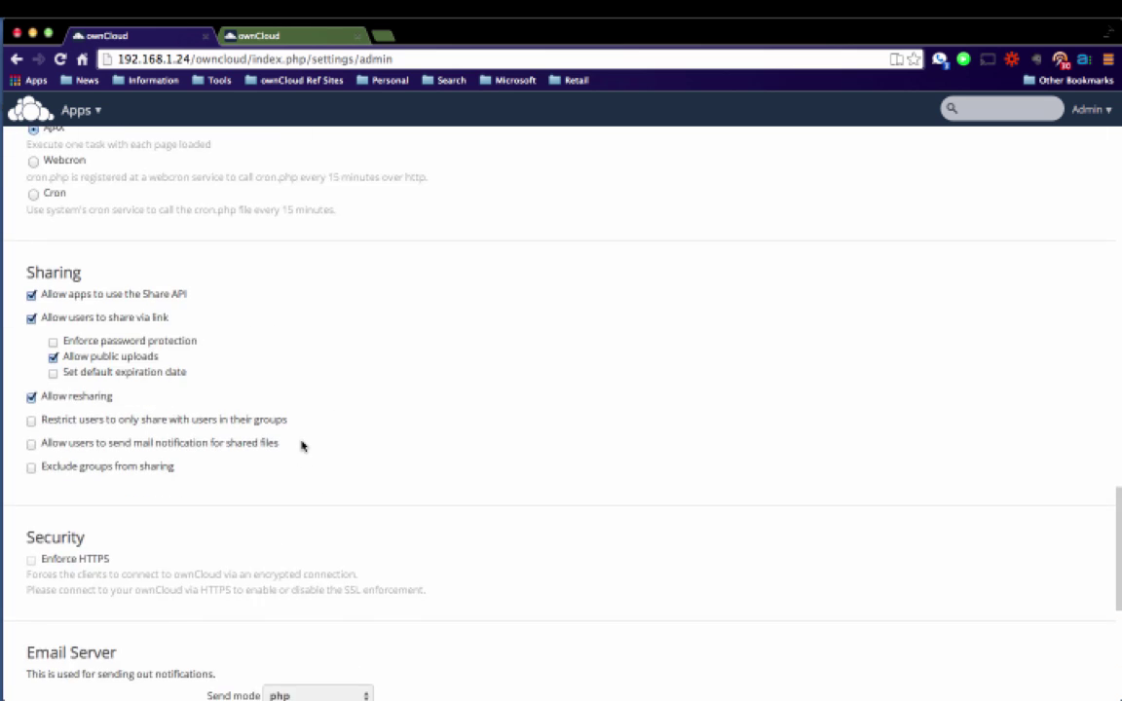
Change the Email Server send mode from php to smtp.
scroll(301, 446, down, 4)
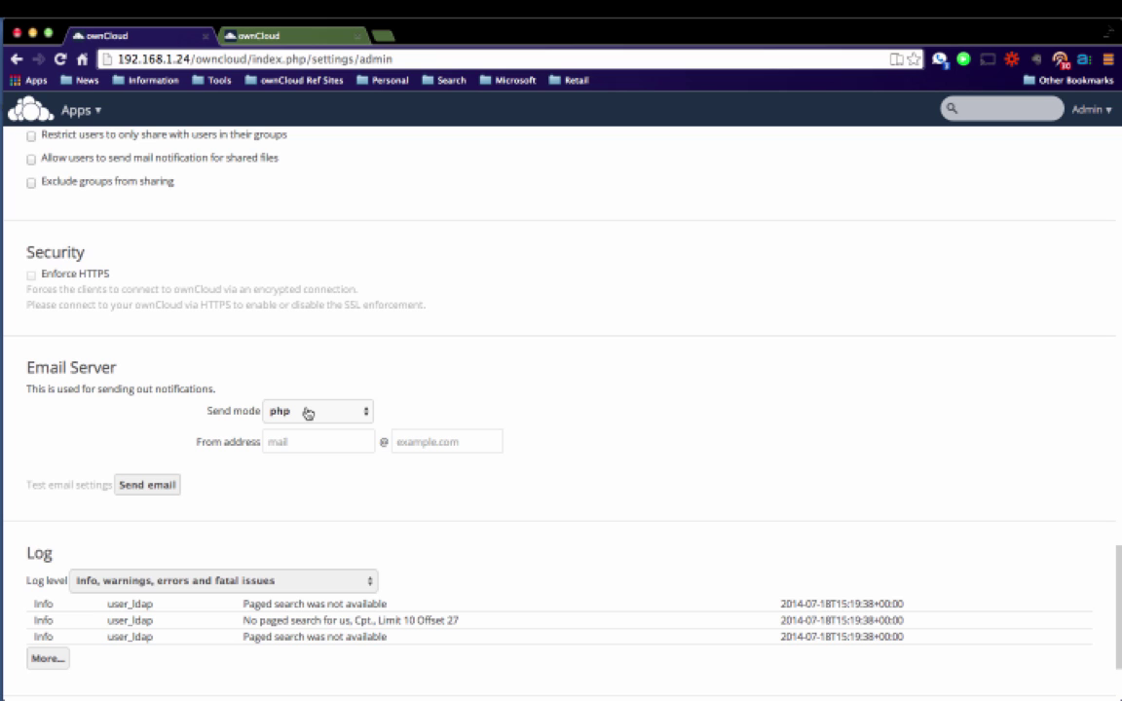
click(366, 414)
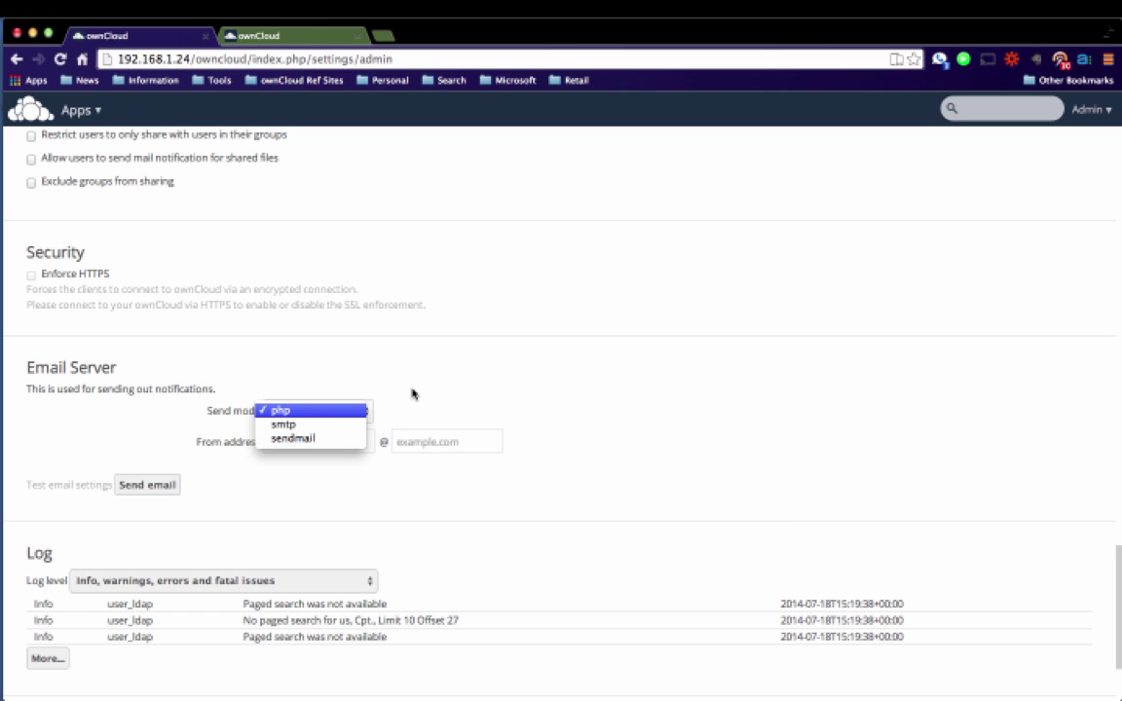
click(326, 425)
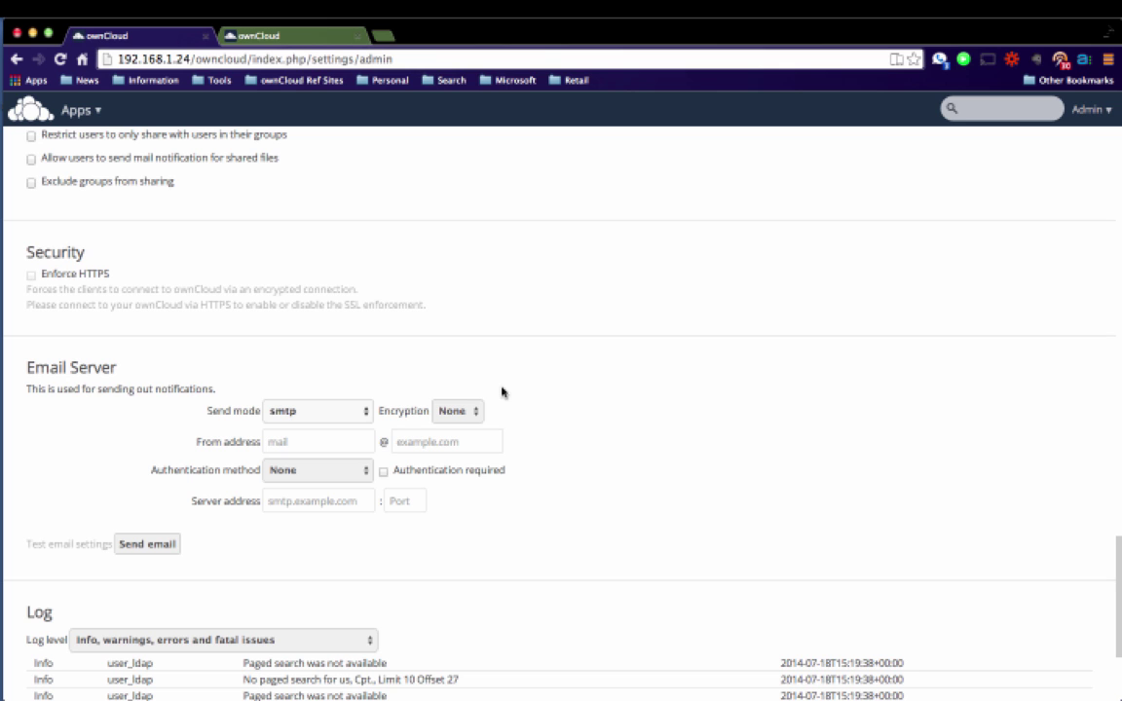
scroll(501, 392, up, 5)
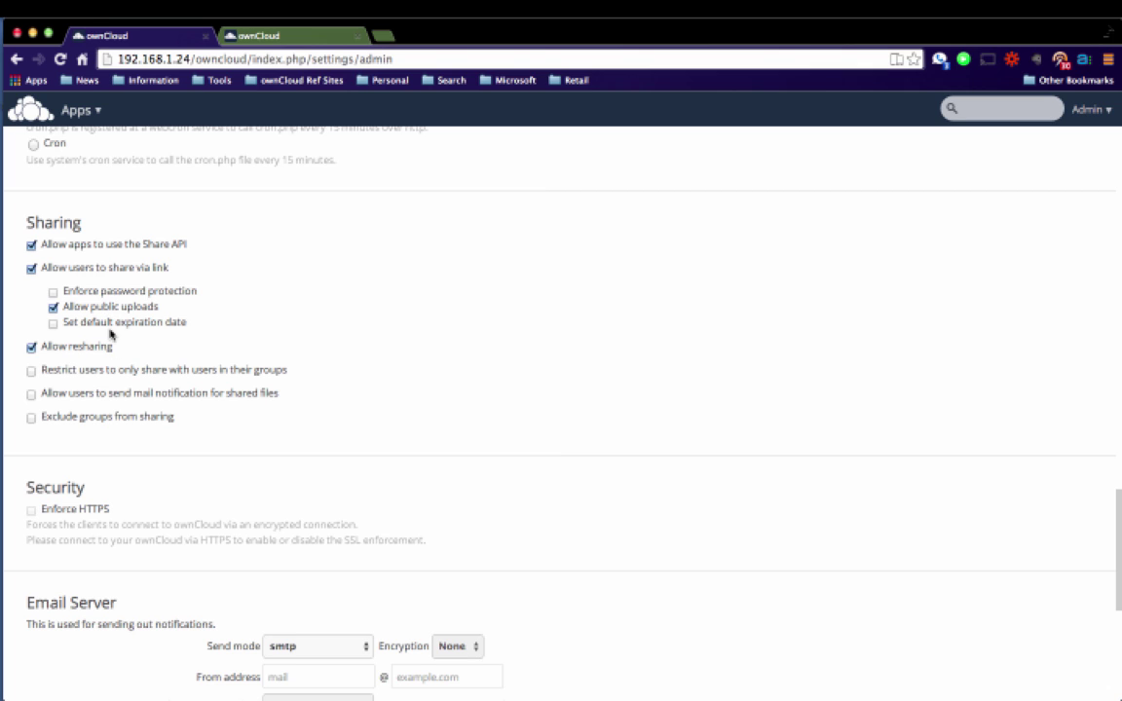
Enable a default share expiration date and change it from 7 to 30 days.
click(52, 322)
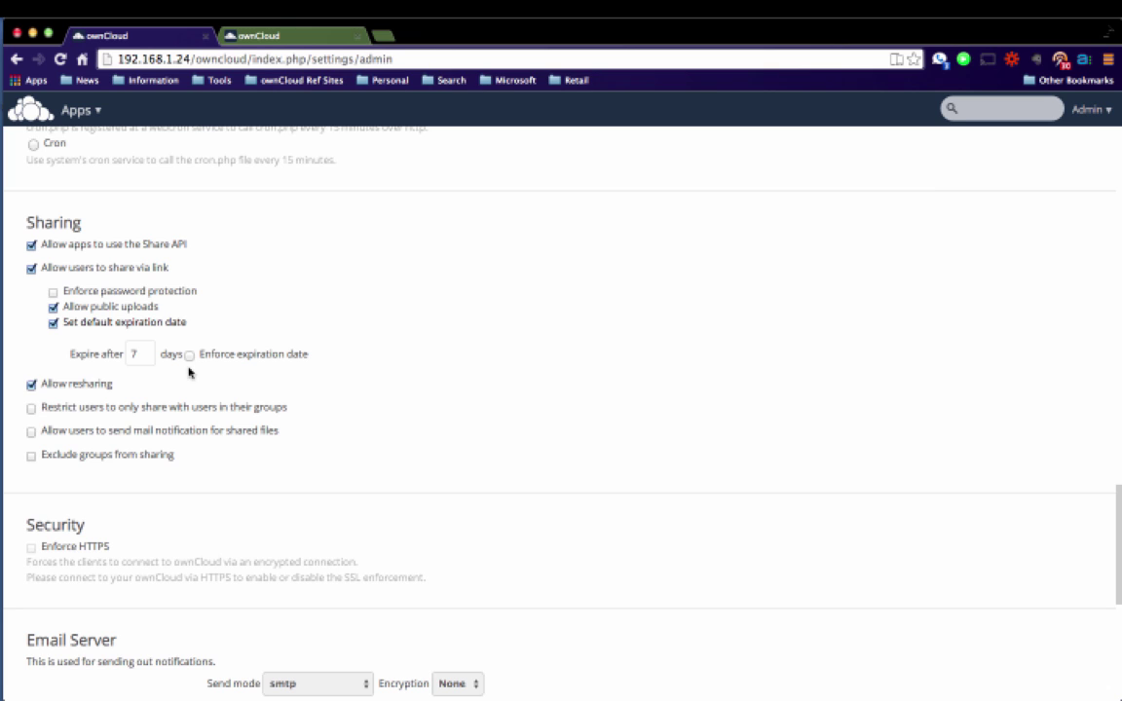
key(BackSpace)
text(30)
Switch to the Files app from the Apps menu in the header.
scroll(400, 401, up, 10)
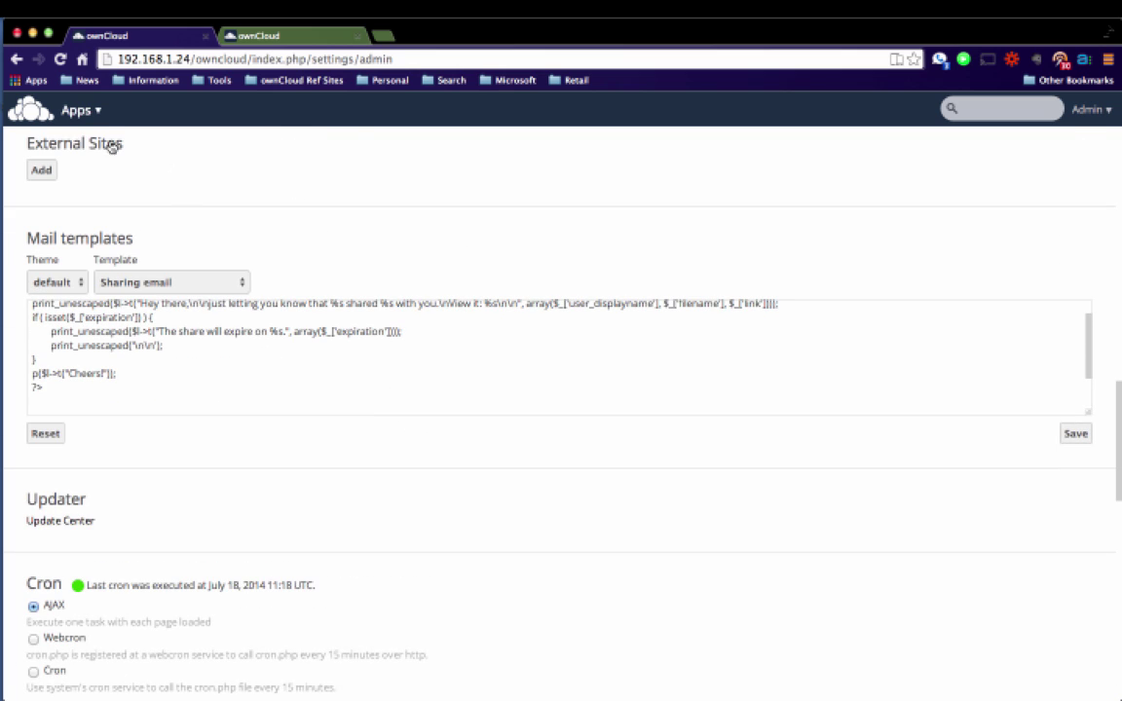
click(76, 109)
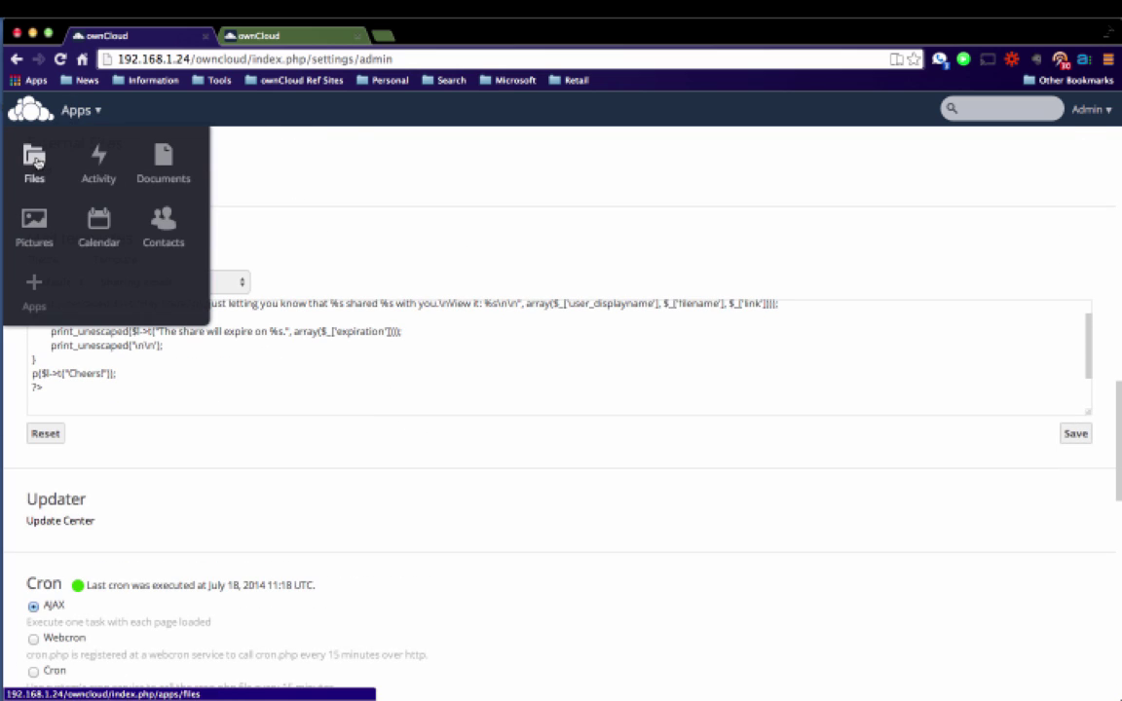
click(35, 157)
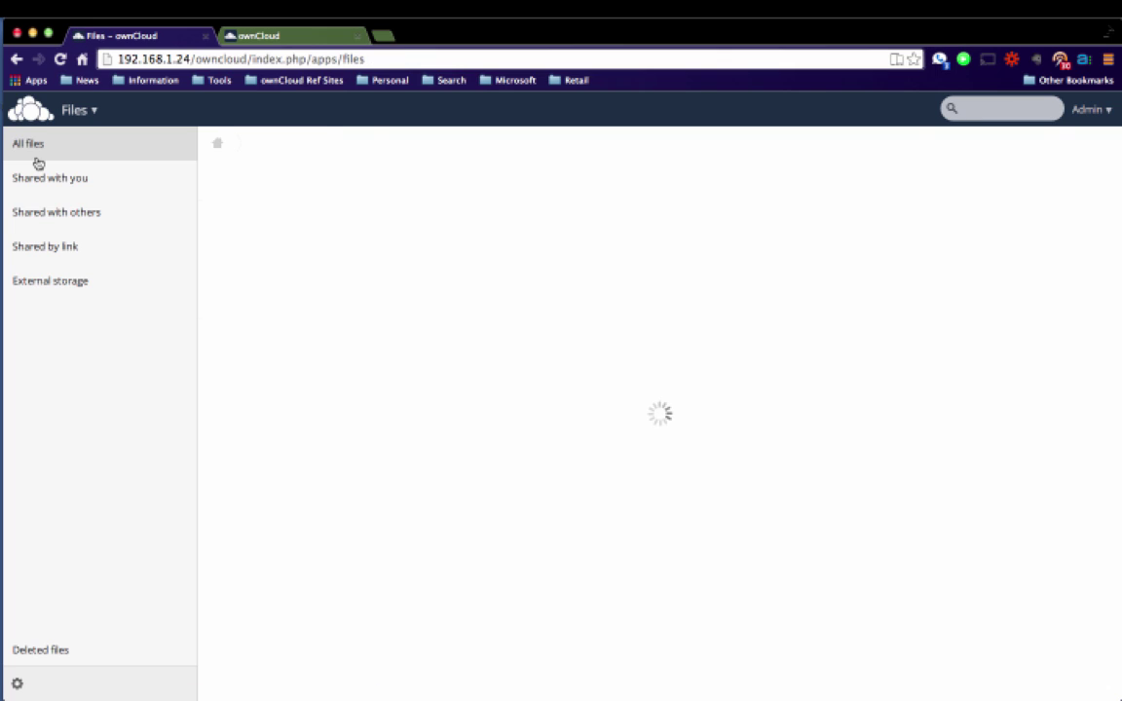